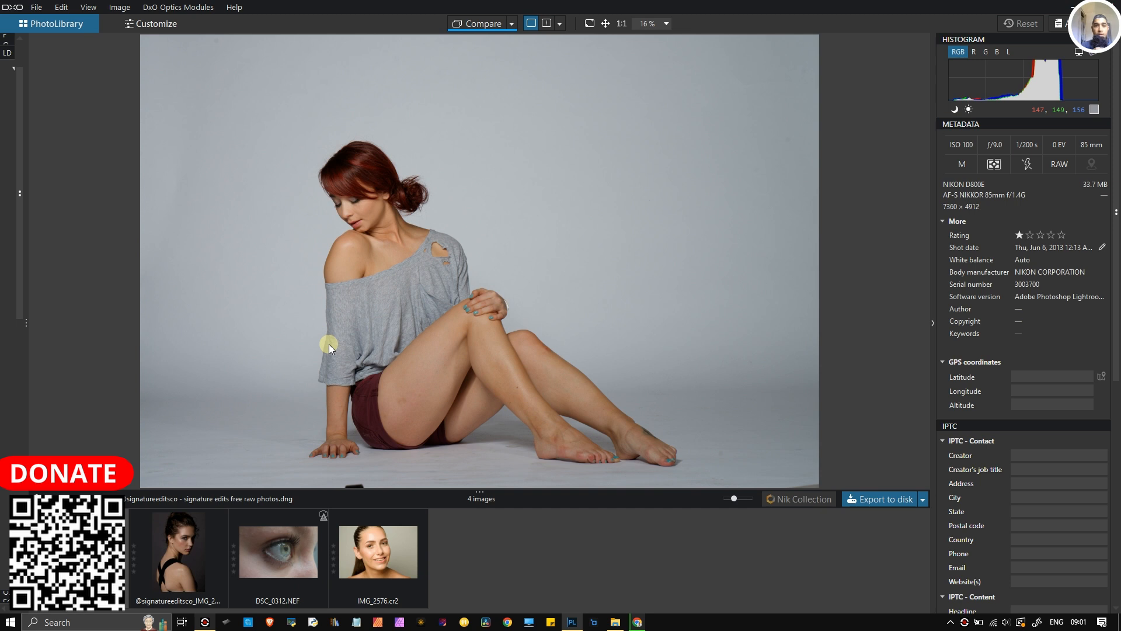
- Inspect the seated woman's portrait up close, checking the shoulder, hand, backdrop floor and legs
{"action": "scroll", "coordinate": [213, 287], "scroll_direction": "up", "scroll_amount": 4}
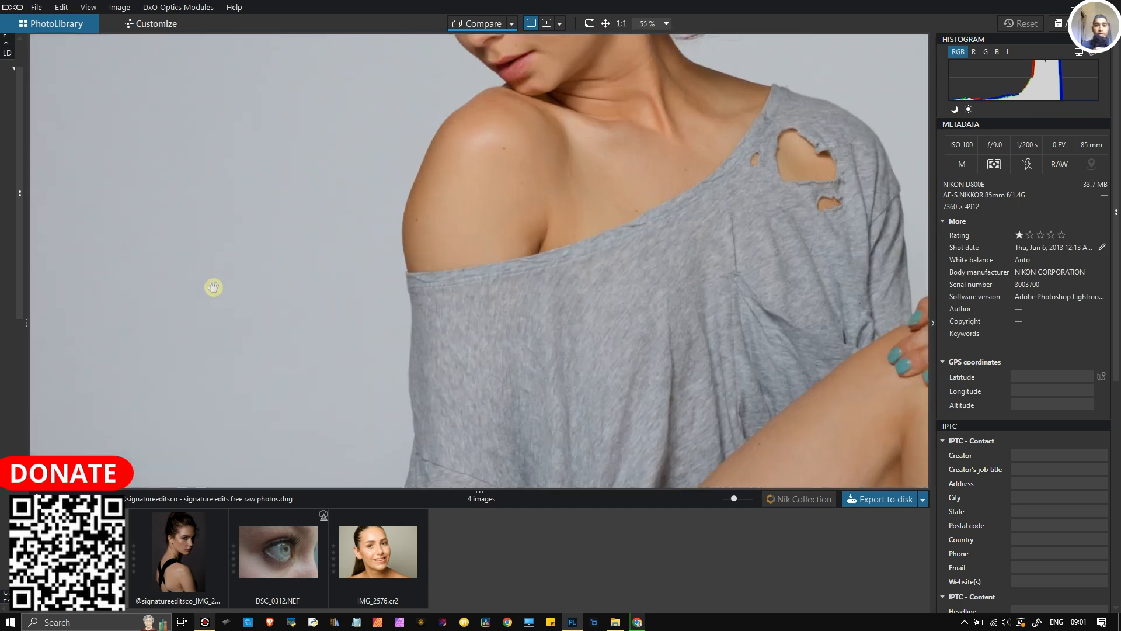
{"action": "scroll", "coordinate": [214, 287], "scroll_direction": "up", "scroll_amount": 1}
{"action": "scroll", "coordinate": [217, 357], "scroll_direction": "up", "scroll_amount": 1}
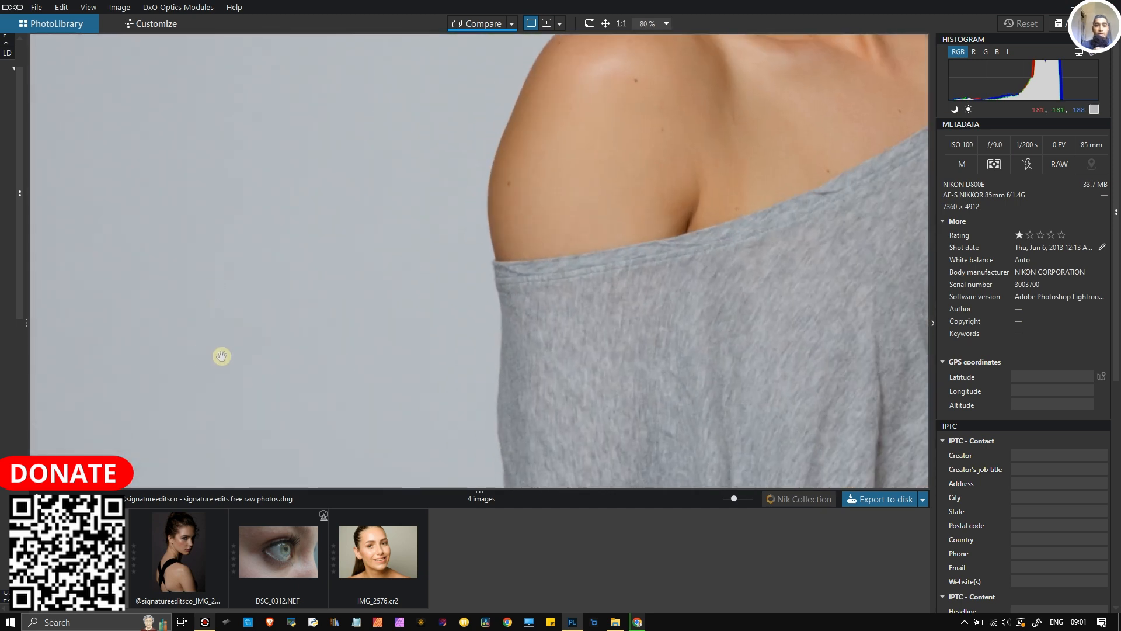
{"action": "left_click_drag", "start_coordinate": [272, 373], "coordinate": [344, 52]}
{"action": "mouse_move", "coordinate": [447, 491]}
{"action": "left_mouse_down"}
{"action": "mouse_move", "coordinate": [450, 463]}
{"action": "mouse_move", "coordinate": [444, 512]}
{"action": "left_mouse_up"}
{"action": "left_click_drag", "start_coordinate": [440, 458], "coordinate": [440, 180]}
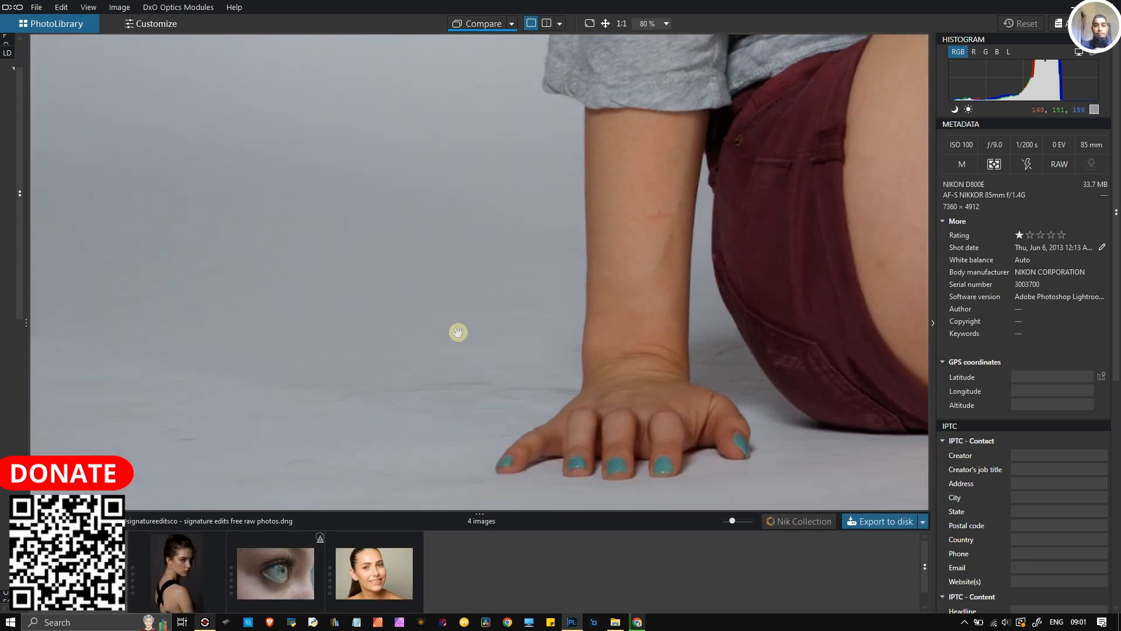
{"action": "left_click_drag", "start_coordinate": [458, 330], "coordinate": [482, 254]}
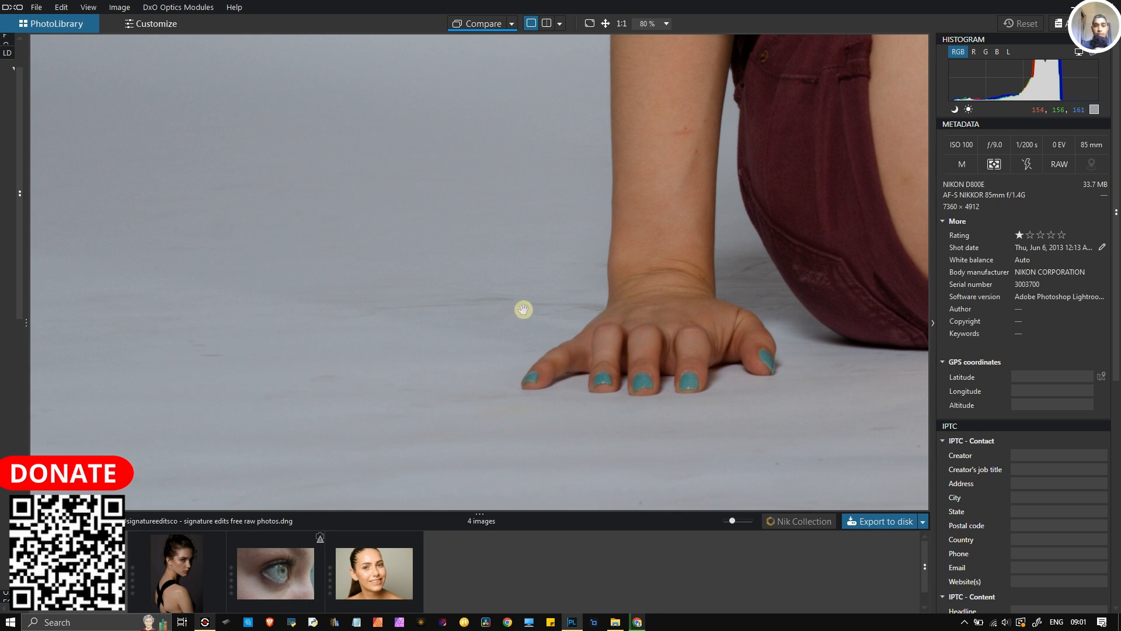
{"action": "left_click_drag", "start_coordinate": [431, 378], "coordinate": [145, 294]}
{"action": "left_click_drag", "start_coordinate": [343, 183], "coordinate": [637, 333]}
{"action": "left_click_drag", "start_coordinate": [741, 395], "coordinate": [425, 125]}
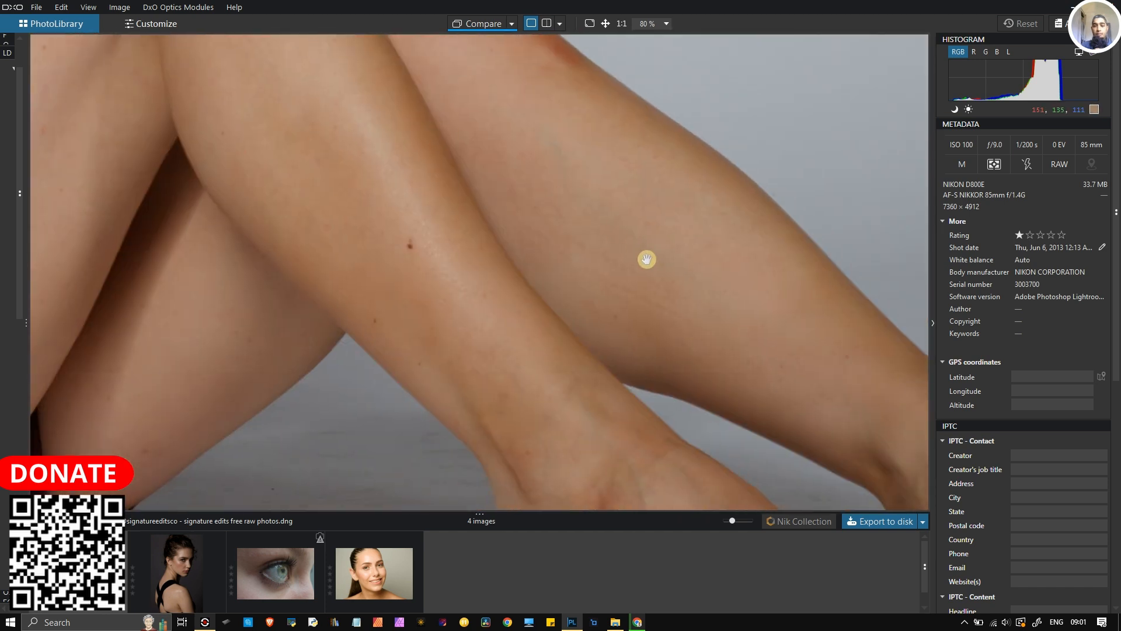
{"action": "left_click_drag", "start_coordinate": [646, 258], "coordinate": [416, 89]}
{"action": "left_click_drag", "start_coordinate": [496, 150], "coordinate": [789, 420]}
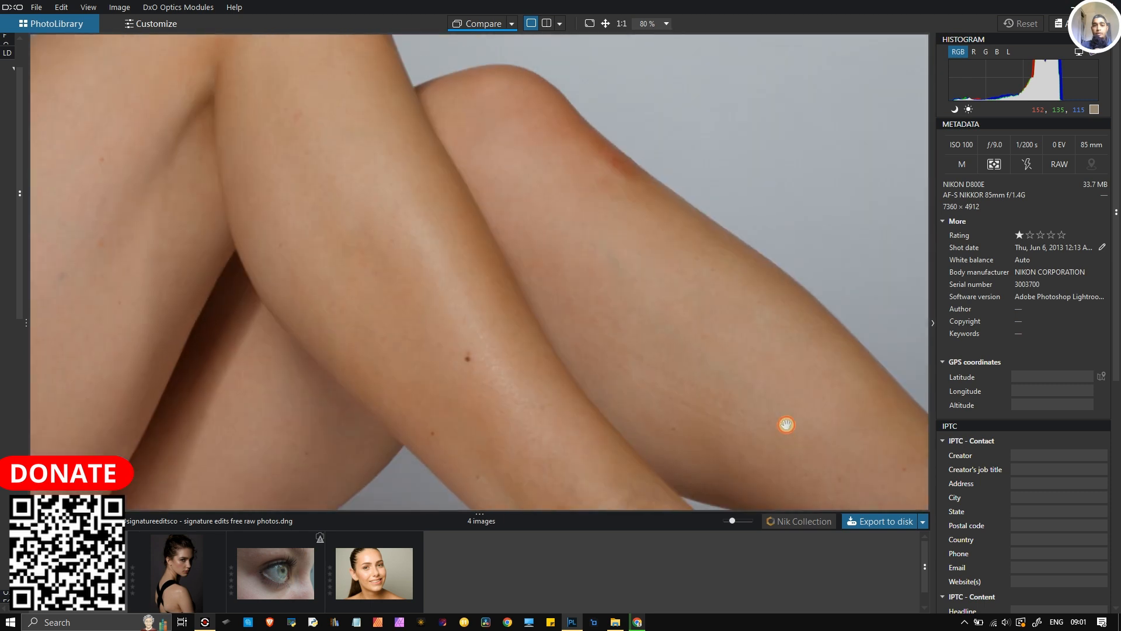
{"action": "scroll", "coordinate": [544, 248], "scroll_direction": "down", "scroll_amount": 5}
{"action": "left_click_drag", "start_coordinate": [413, 180], "coordinate": [475, 238]}
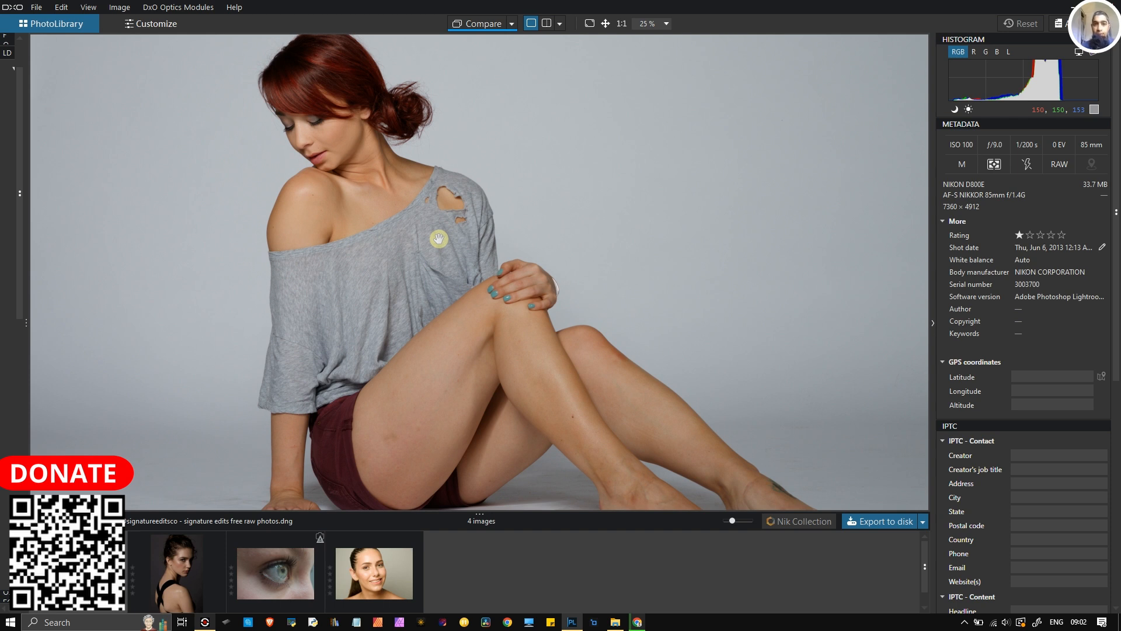
{"action": "left_click_drag", "start_coordinate": [524, 306], "coordinate": [538, 330]}
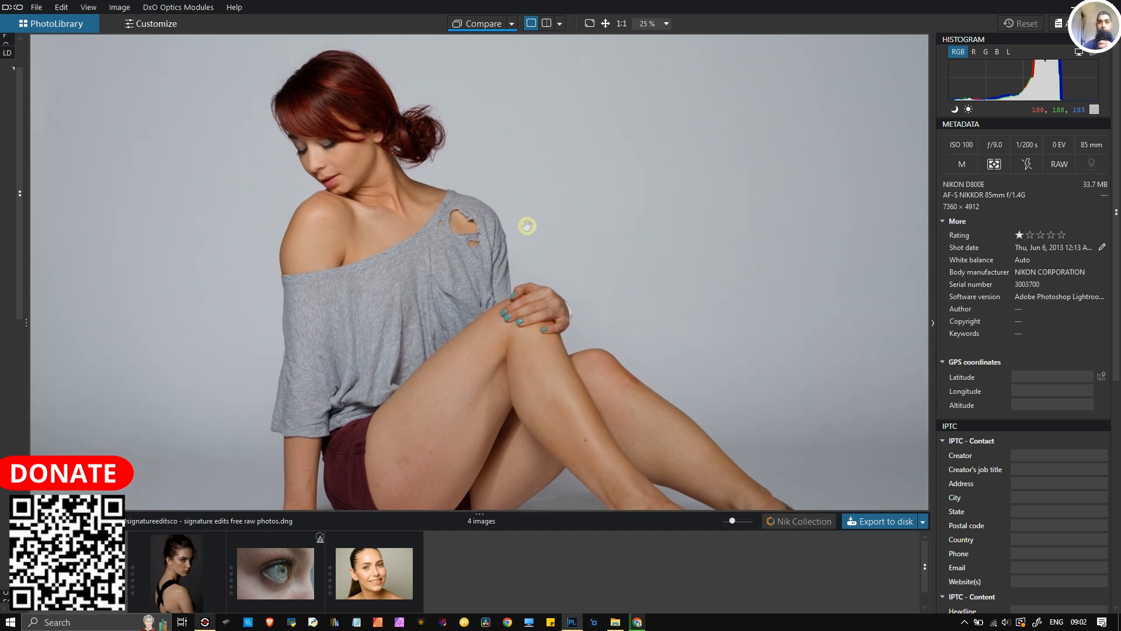
- Open the portrait for customizing and enable Exposure with the Highlight Priority - Slight correction
{"action": "left_click", "coordinate": [126, 23]}
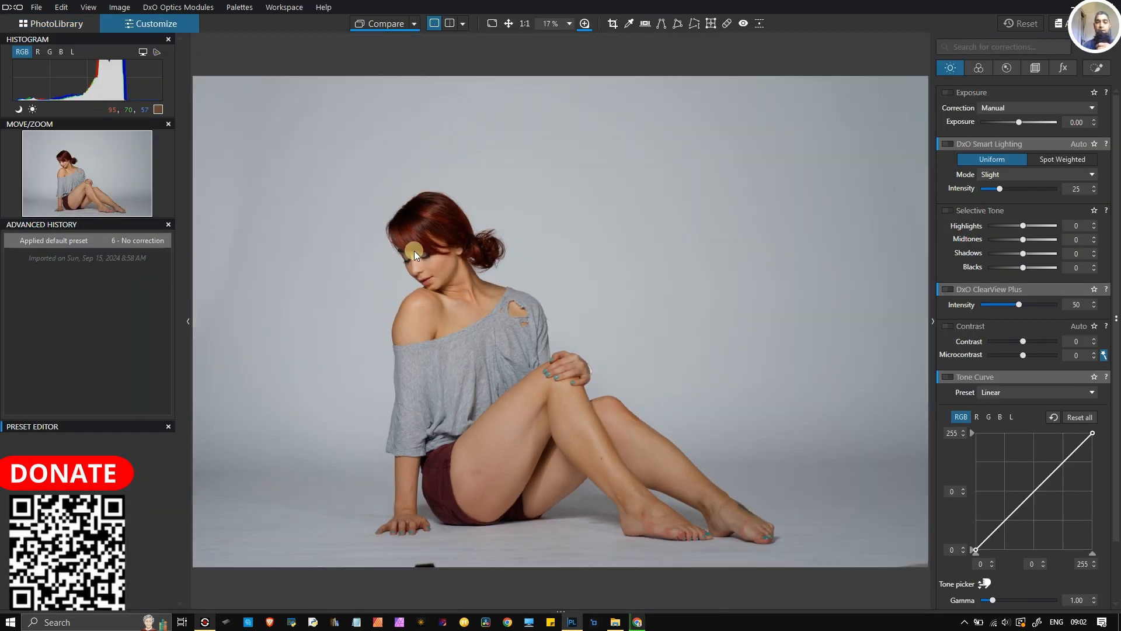
{"action": "scroll", "coordinate": [414, 251], "scroll_direction": "down", "scroll_amount": 1}
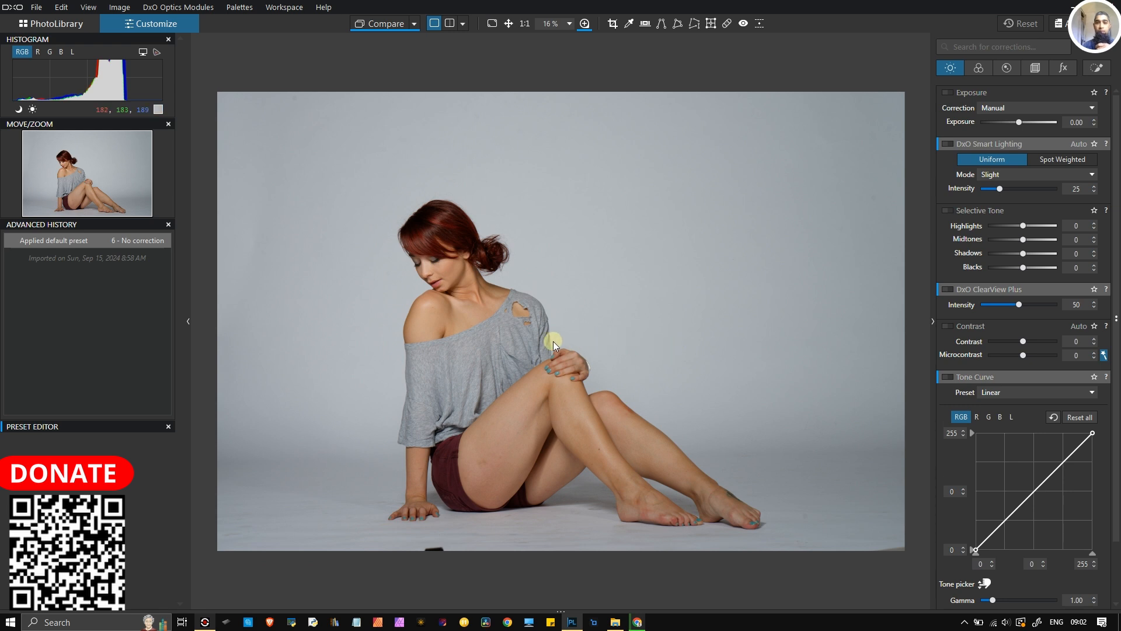
{"action": "left_click", "coordinate": [950, 93]}
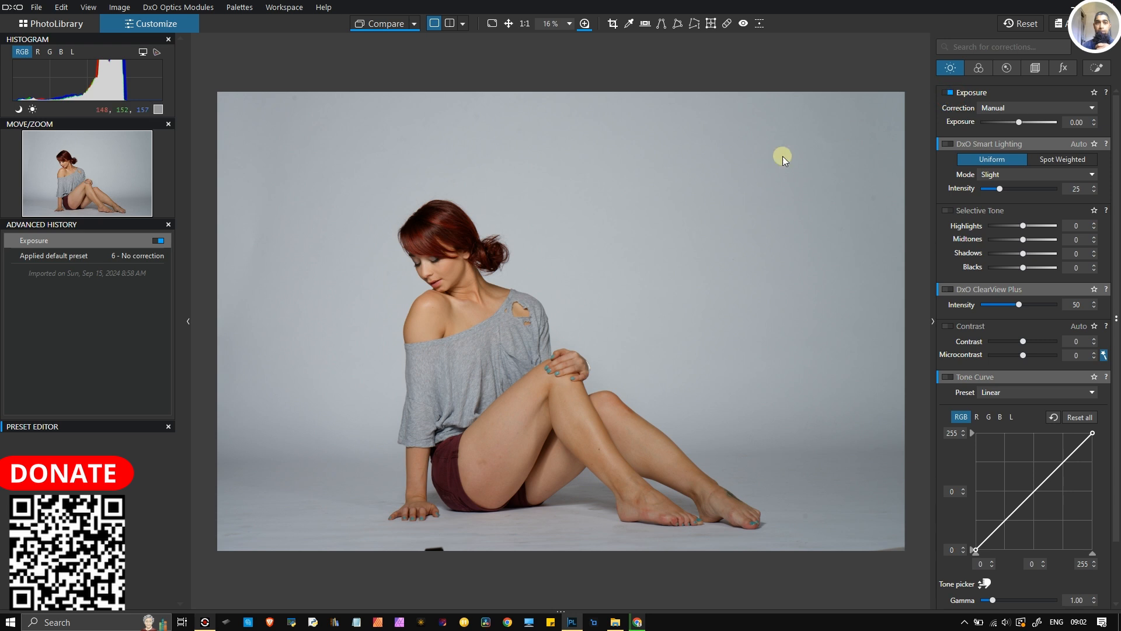
{"action": "left_click", "coordinate": [1021, 110]}
{"action": "left_click", "coordinate": [1021, 121]}
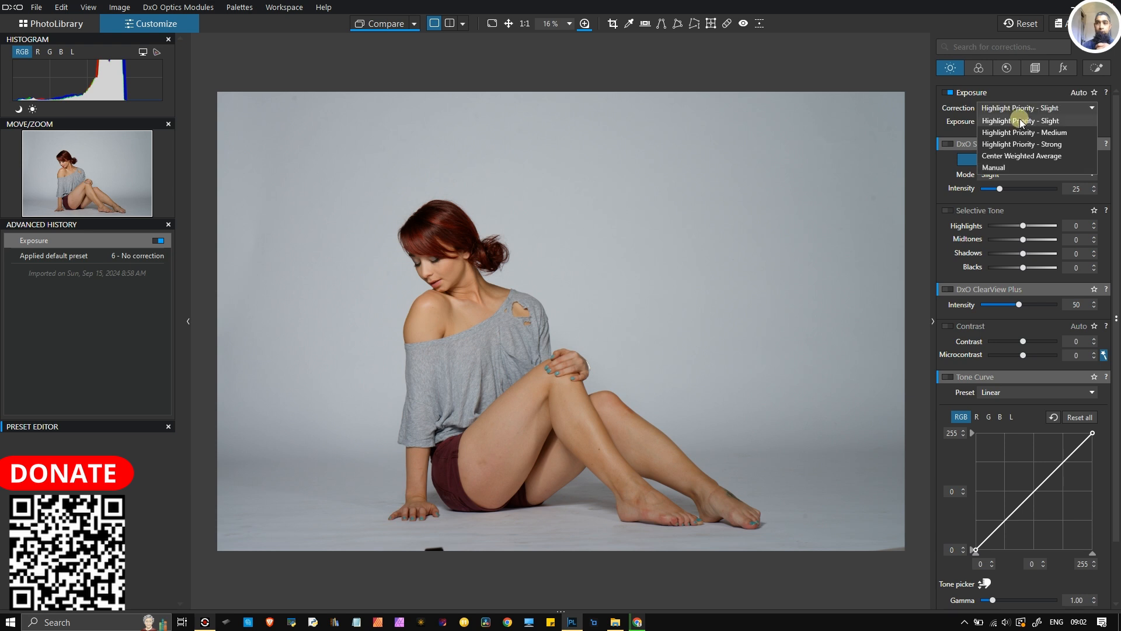
{"action": "left_click", "coordinate": [1021, 121]}
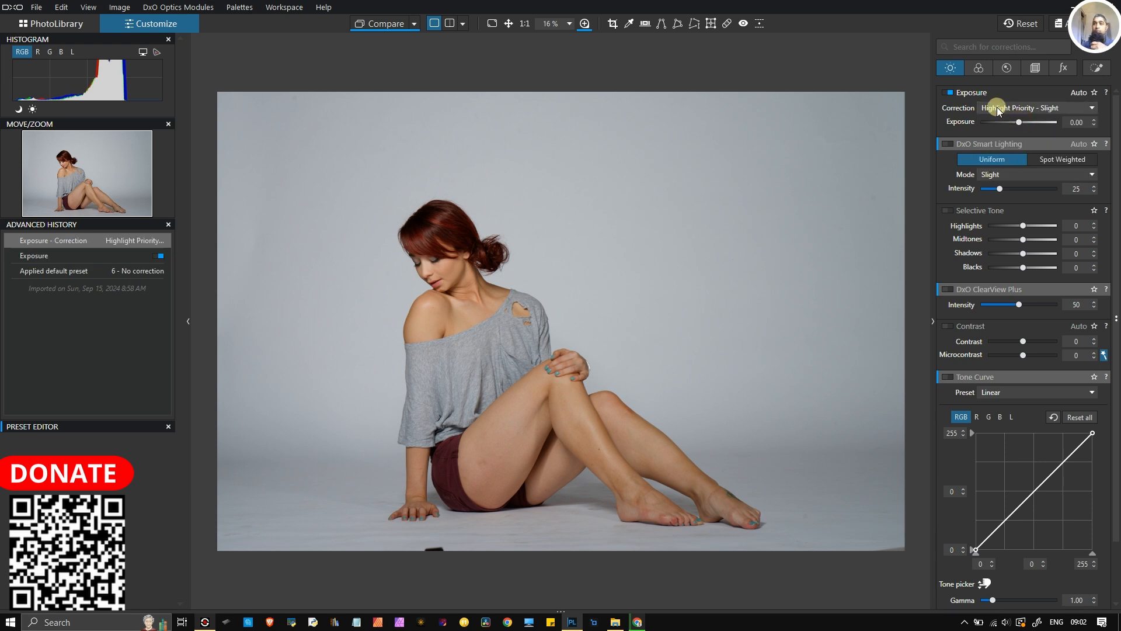
- Try the Highlight Priority - Medium and Highlight Priority - Strong exposure corrections on the portrait
{"action": "left_click", "coordinate": [1028, 108]}
{"action": "left_click", "coordinate": [1018, 133]}
{"action": "left_click", "coordinate": [1018, 133]}
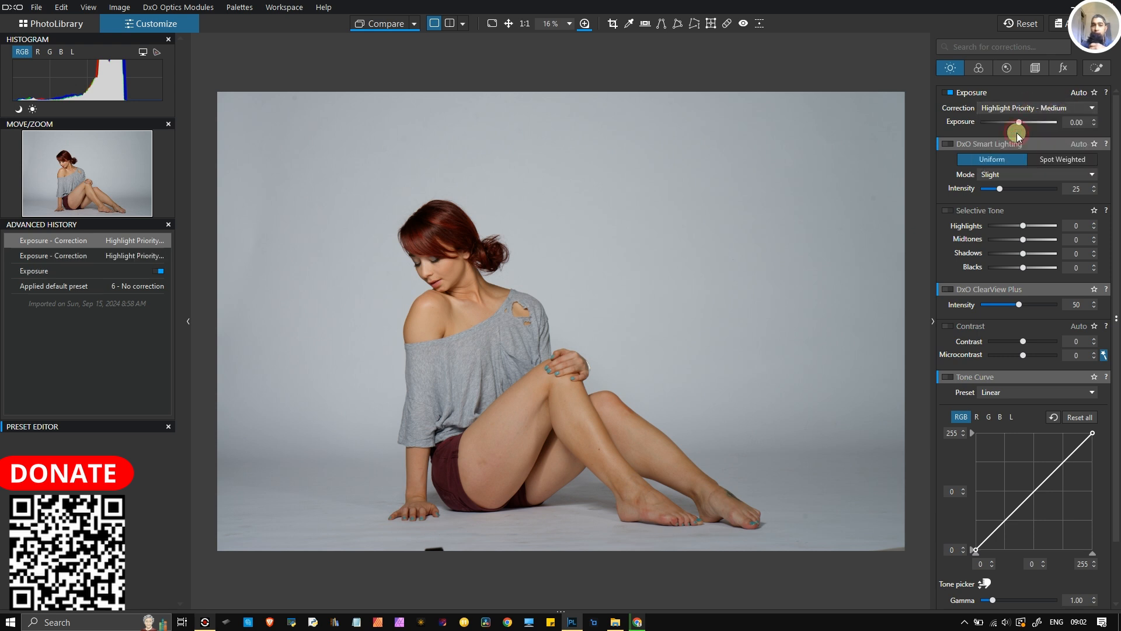
{"action": "left_click", "coordinate": [1020, 109]}
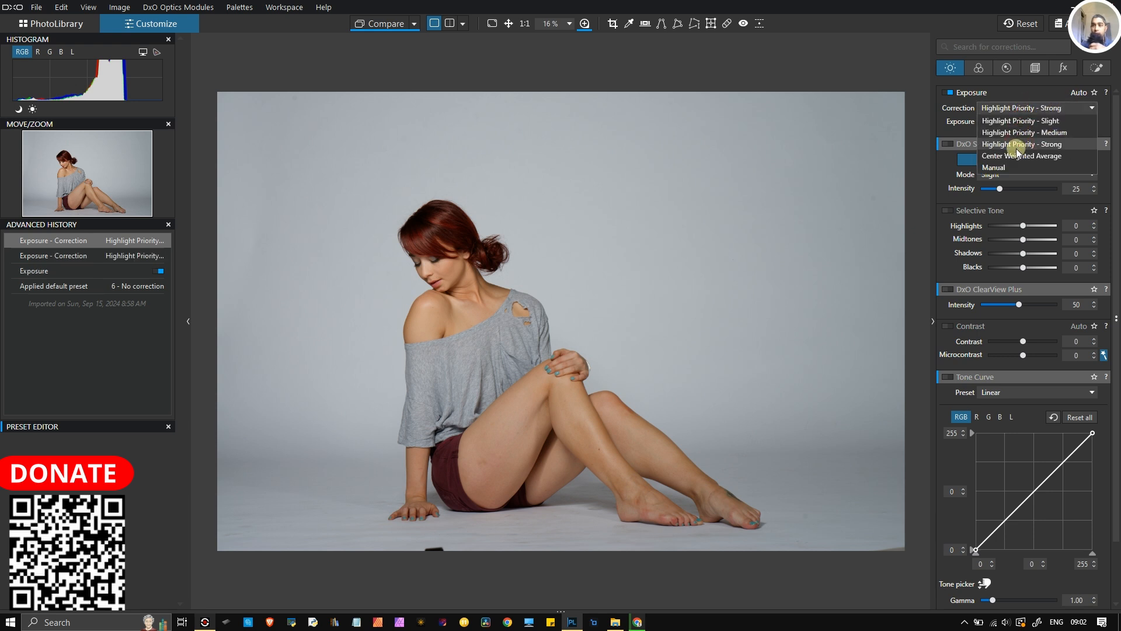
{"action": "left_click", "coordinate": [1016, 149]}
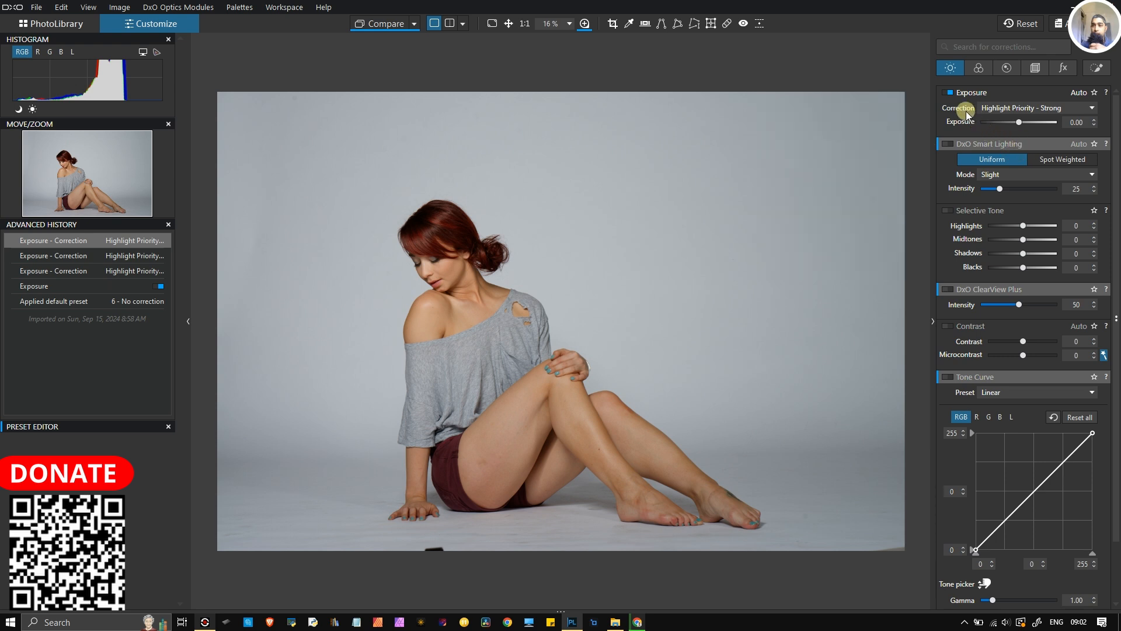
- Set the exposure correction to Center Weighted Average and enable DxO Smart Lighting
{"action": "left_click", "coordinate": [998, 105]}
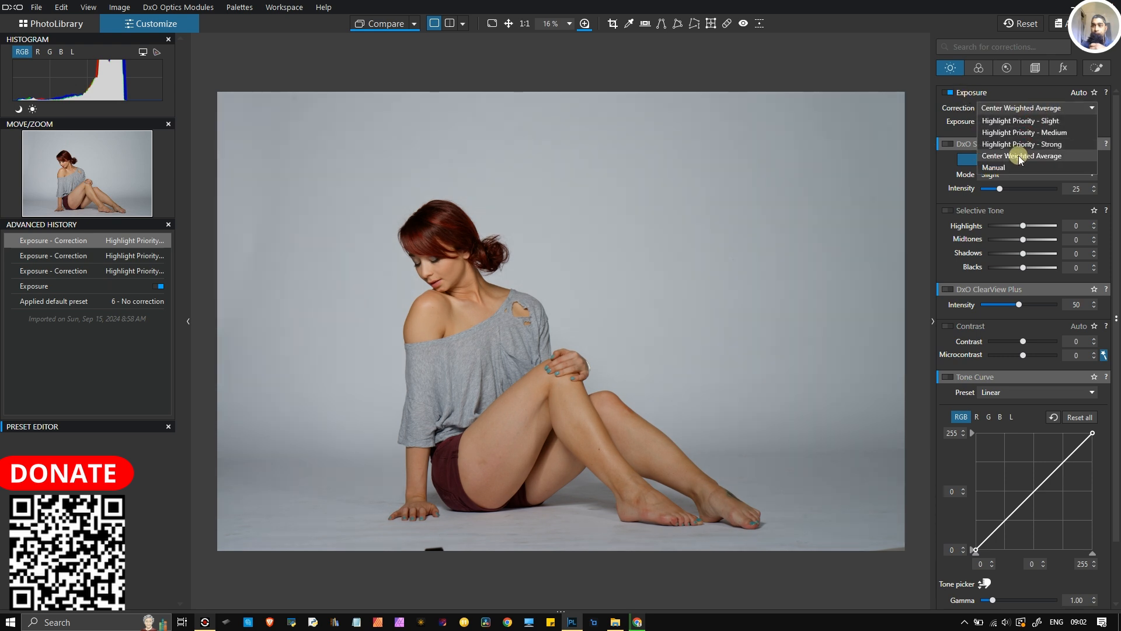
{"action": "left_click", "coordinate": [1017, 156]}
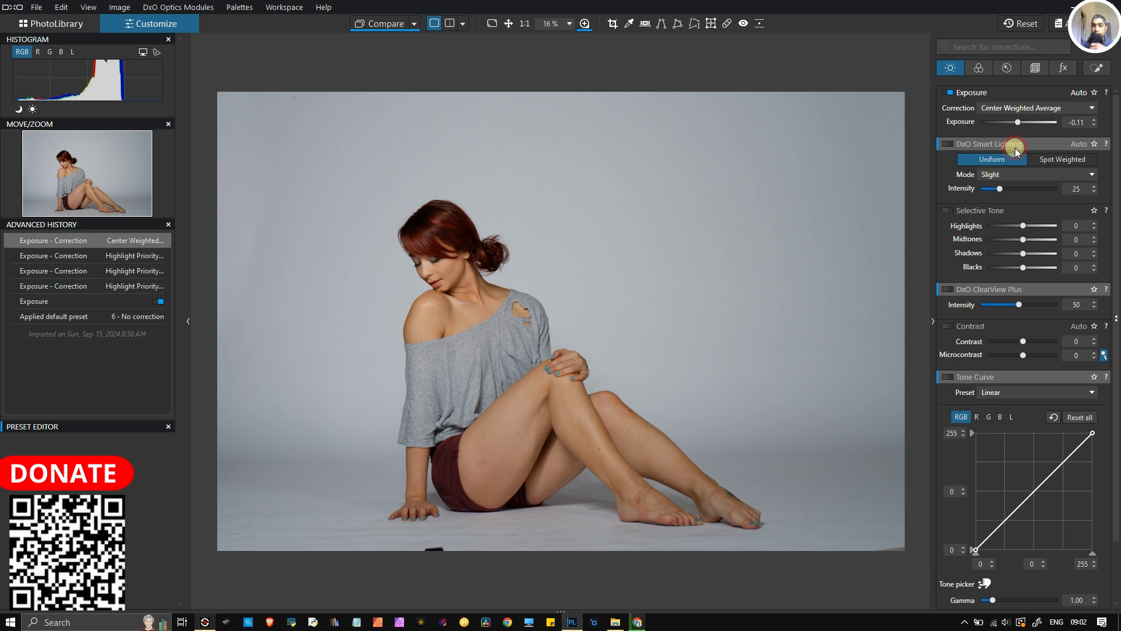
{"action": "left_click", "coordinate": [1020, 107]}
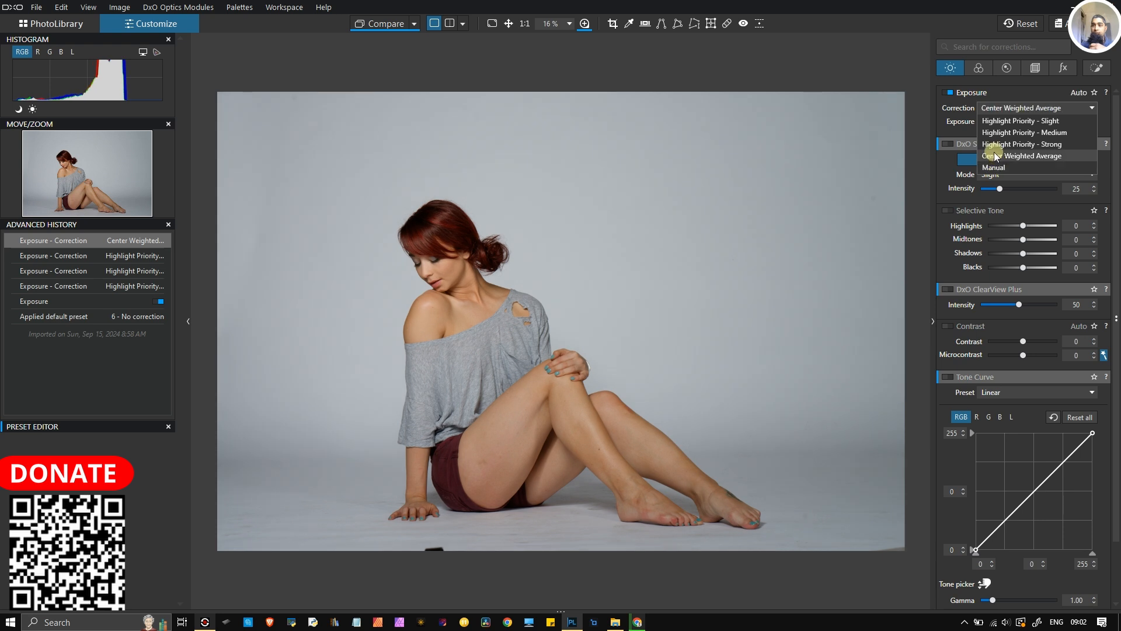
{"action": "left_click", "coordinate": [992, 155]}
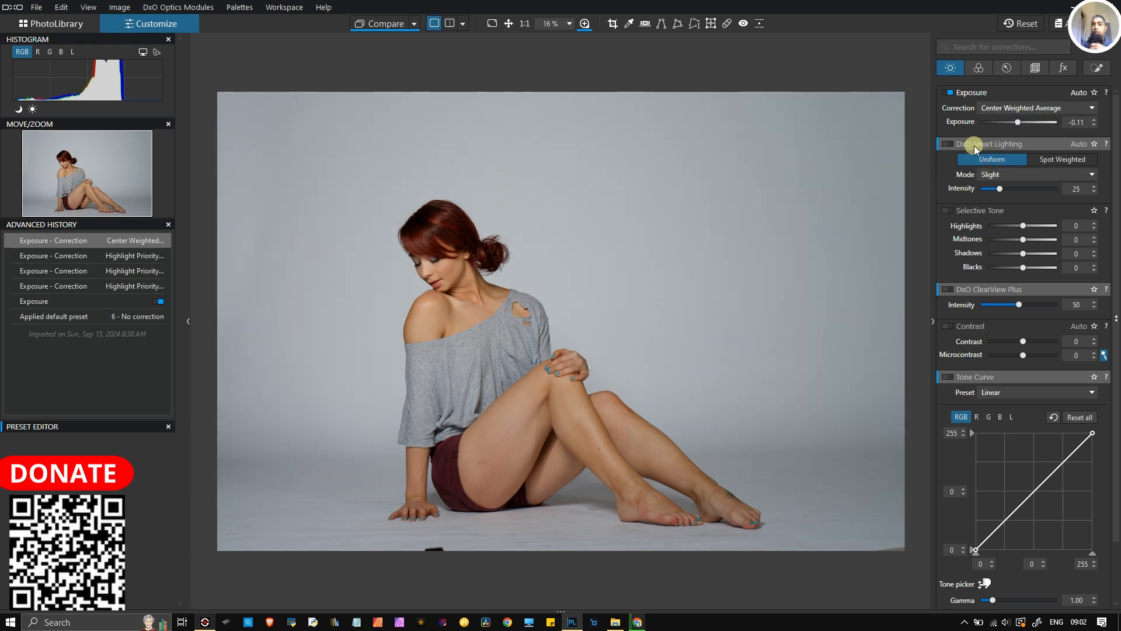
{"action": "left_click", "coordinate": [950, 144]}
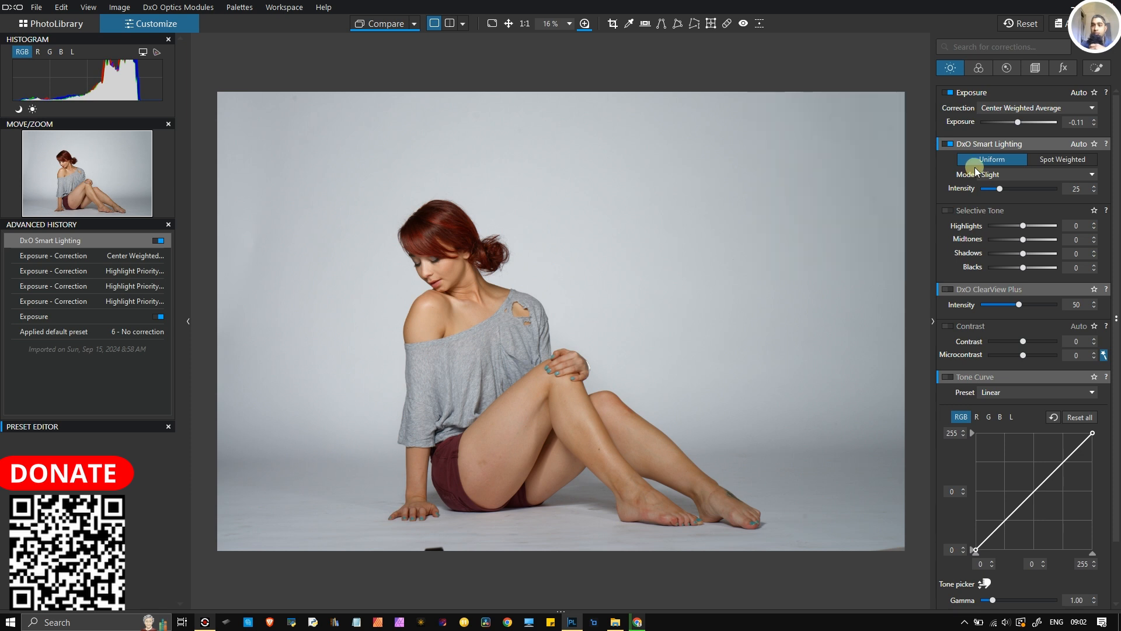
- Try DxO ClearView Plus on the portrait and turn it off again
{"action": "left_click", "coordinate": [950, 288]}
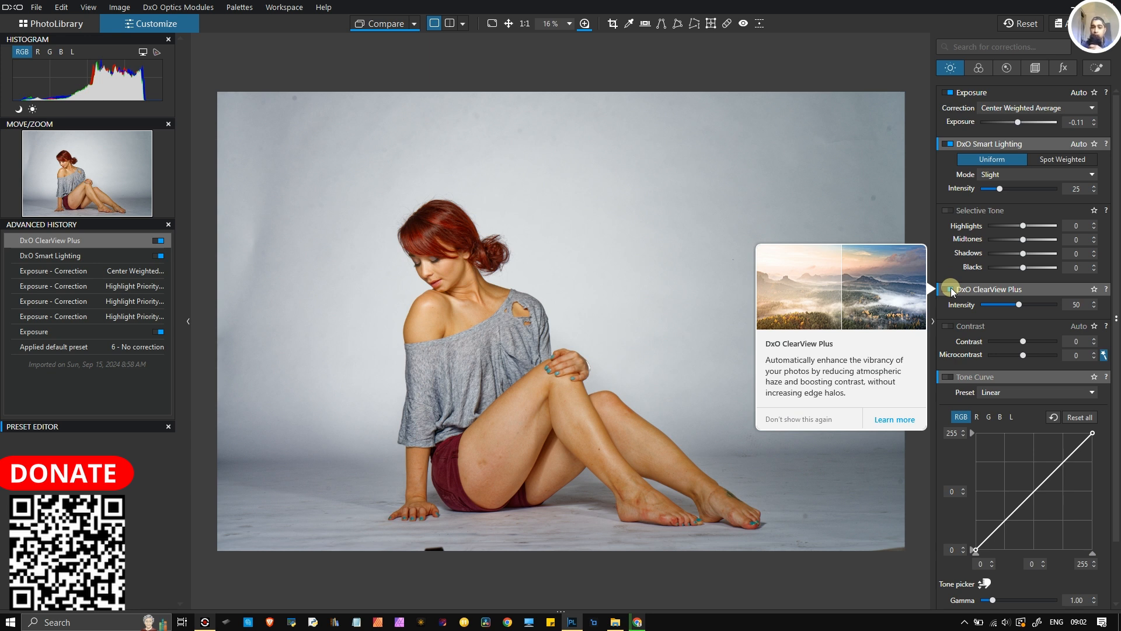
{"action": "left_click", "coordinate": [950, 288]}
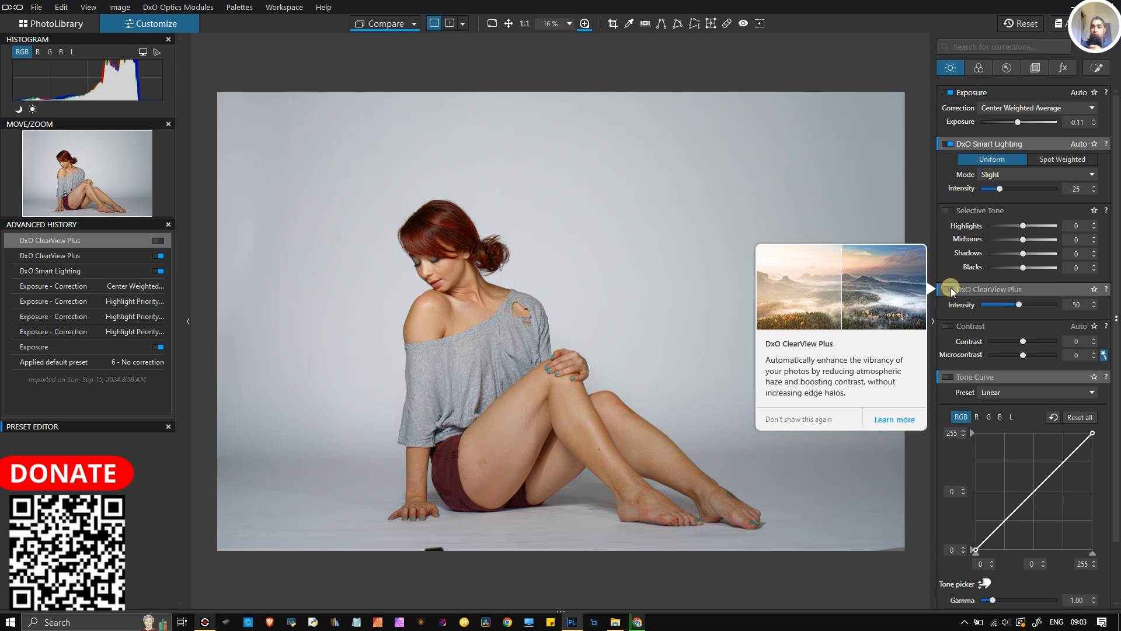
- Enable the Tone Curve and check the tones of the woman's skin and shoulder with the tone picker
{"action": "left_click", "coordinate": [951, 376]}
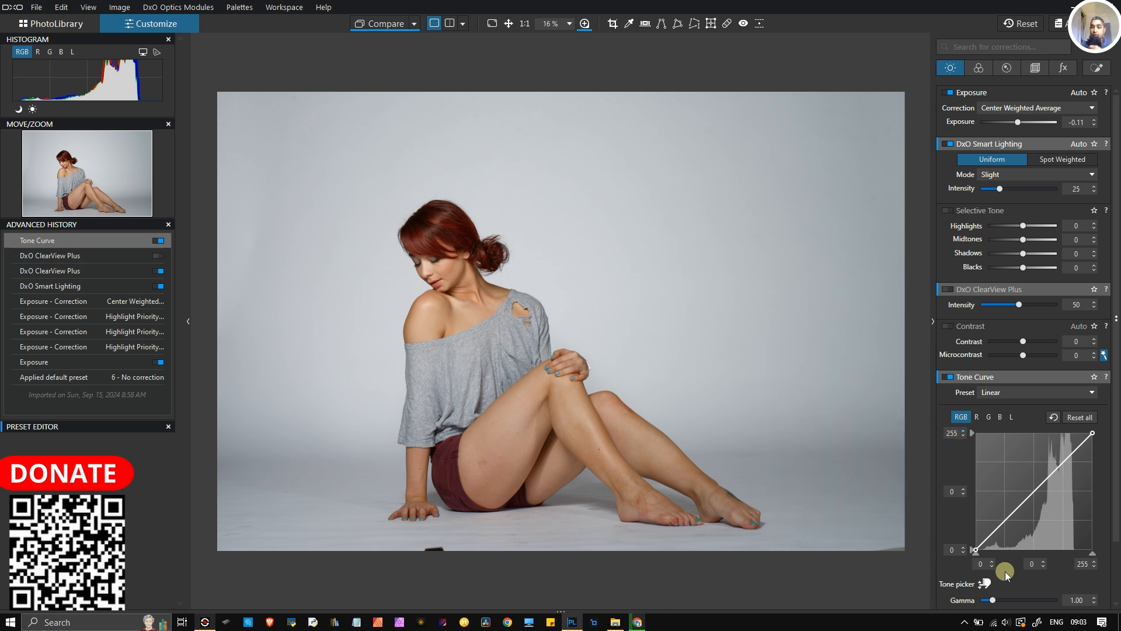
{"action": "left_click", "coordinate": [984, 584]}
{"action": "scroll", "coordinate": [434, 293], "scroll_direction": "up", "scroll_amount": 4}
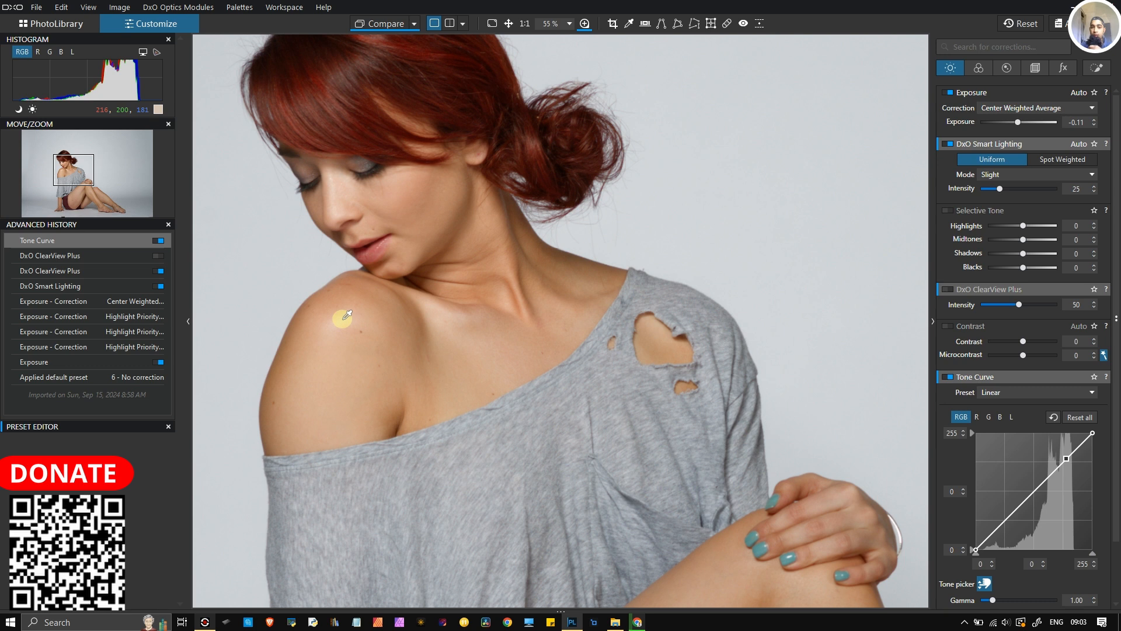
{"action": "scroll", "coordinate": [391, 288], "scroll_direction": "down", "scroll_amount": 4}
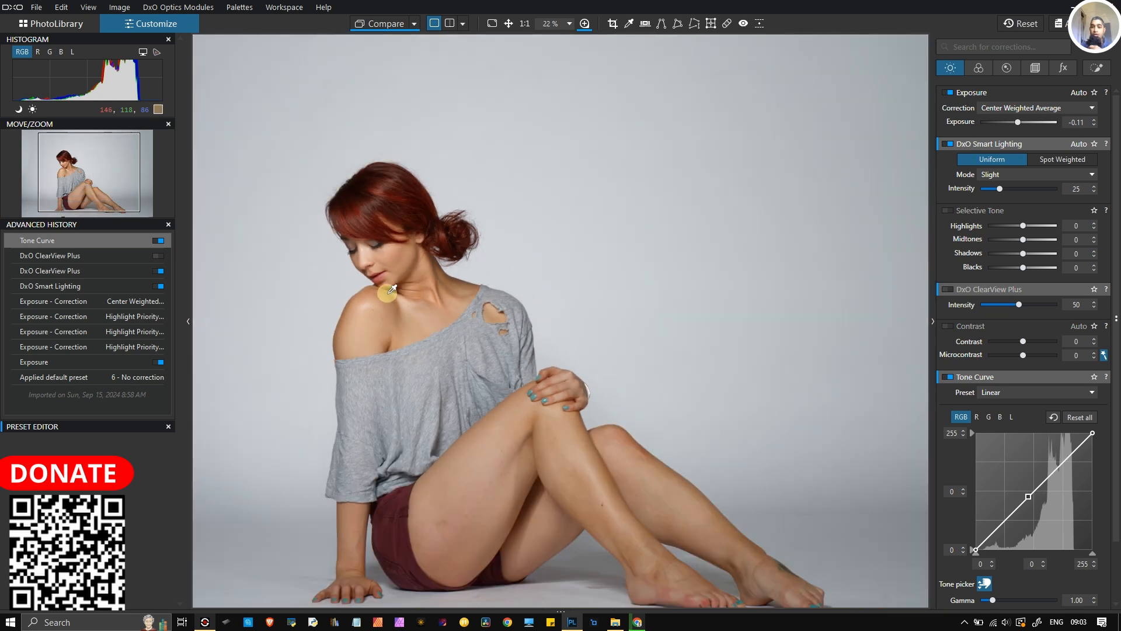
{"action": "scroll", "coordinate": [391, 289], "scroll_direction": "up", "scroll_amount": 3}
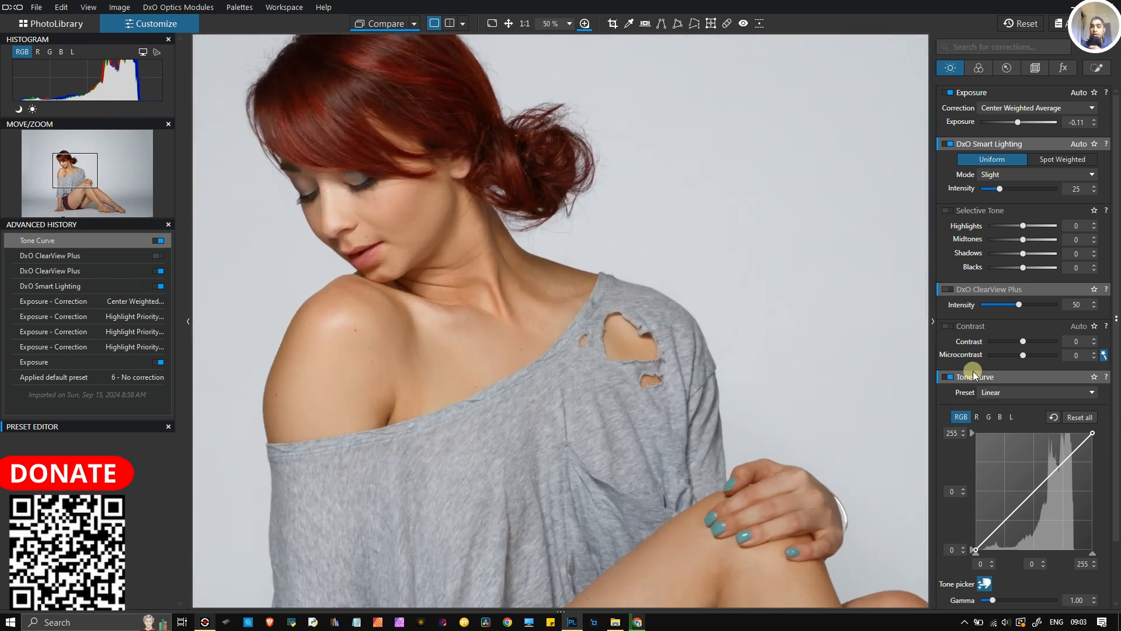
- Preview the Light Contrast (RGB) curve preset, check the portrait's tones with the tone picker, and turn the picker off
{"action": "left_click", "coordinate": [995, 394]}
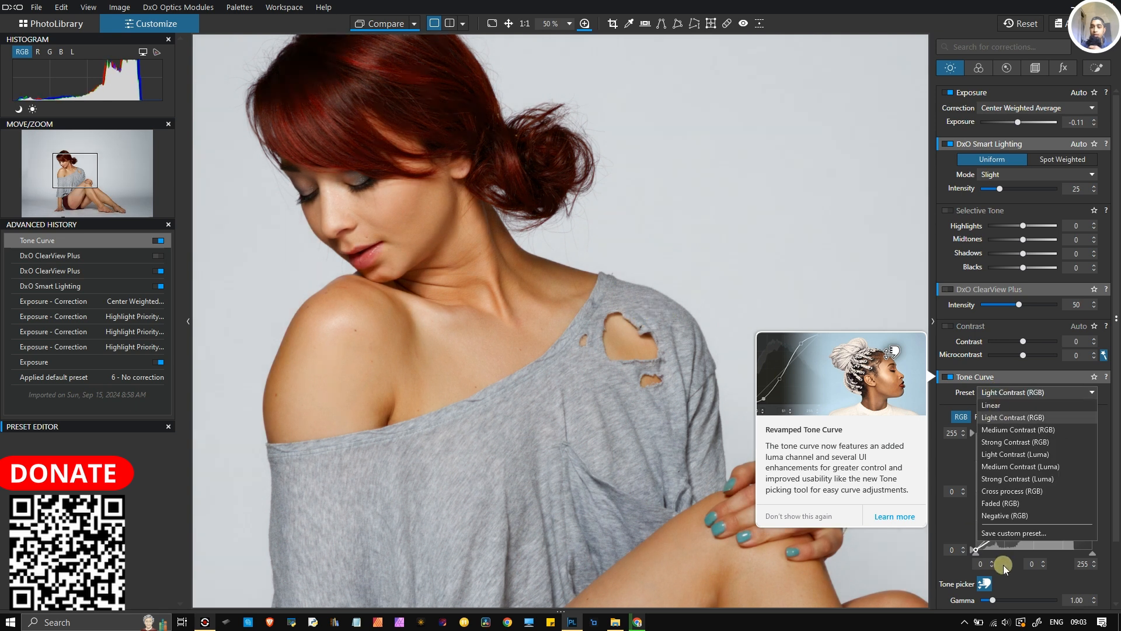
{"action": "left_click", "coordinate": [985, 584]}
{"action": "scroll", "coordinate": [613, 377], "scroll_direction": "down", "scroll_amount": 2}
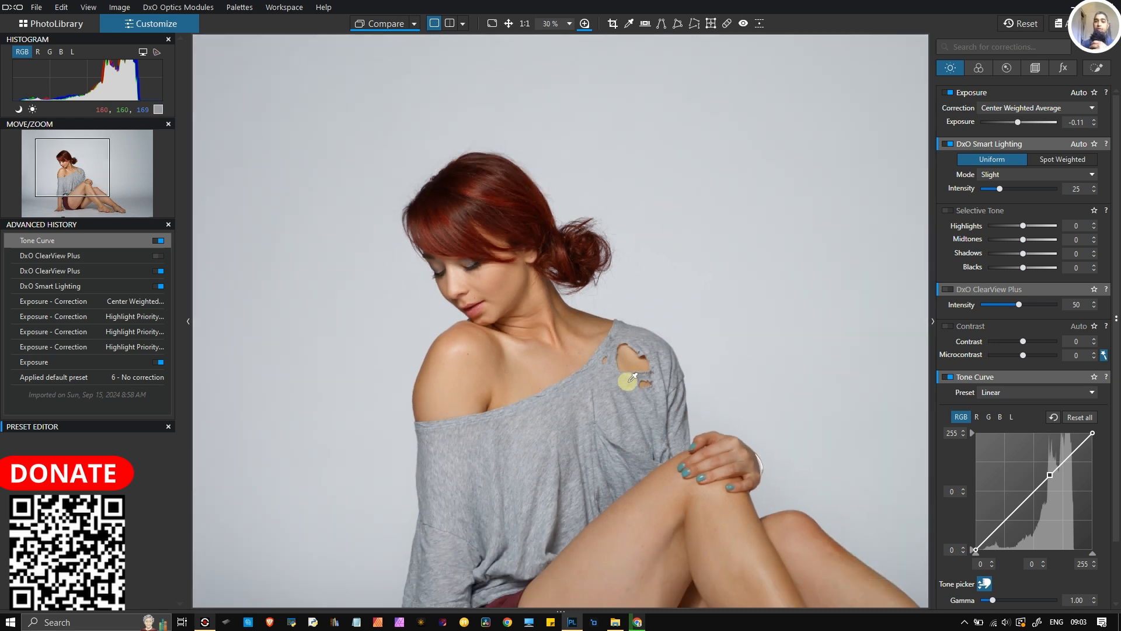
{"action": "scroll", "coordinate": [613, 376], "scroll_direction": "down", "scroll_amount": 1}
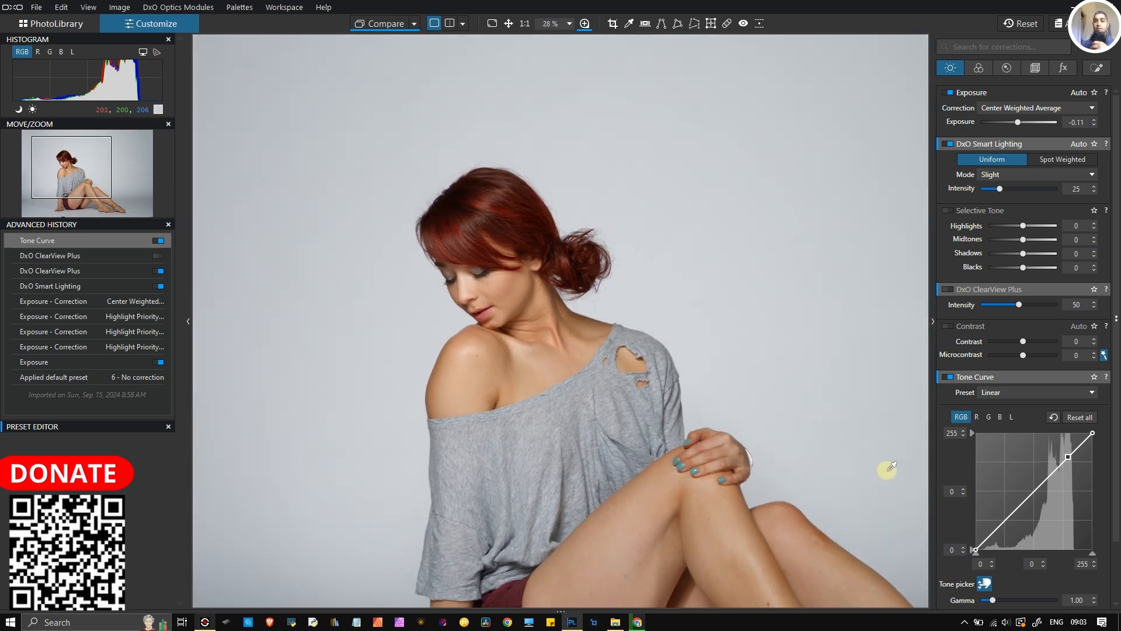
{"action": "left_click", "coordinate": [990, 594]}
{"action": "scroll", "coordinate": [694, 376], "scroll_direction": "down", "scroll_amount": 2}
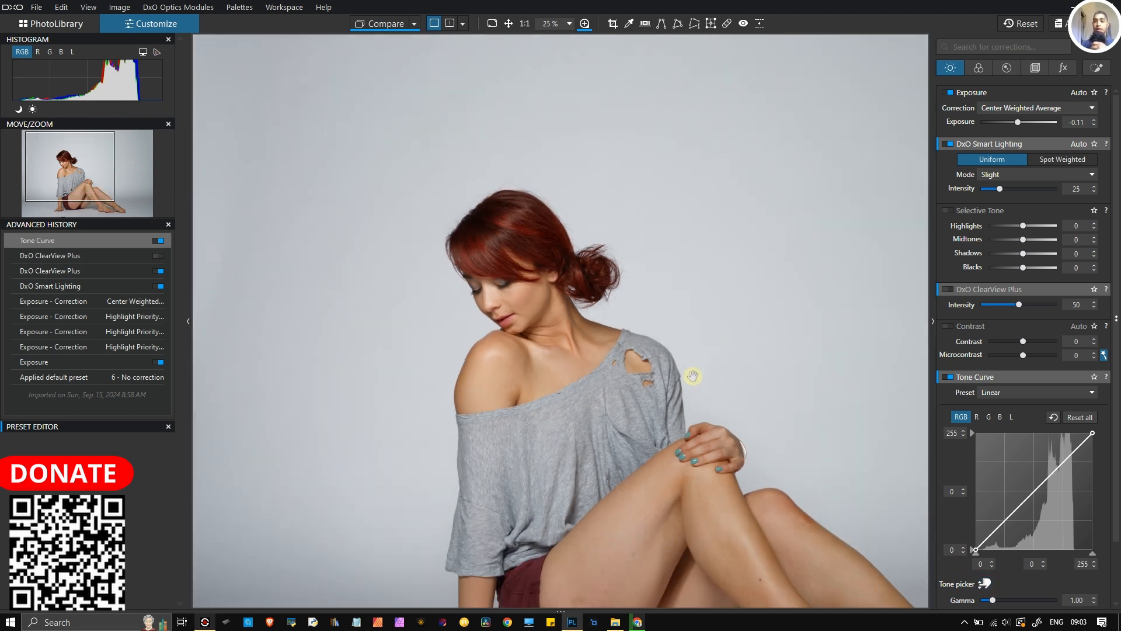
- Apply the Faded (RGB) tone curve preset and lower the curve's black point to input 3, output 15
{"action": "left_click", "coordinate": [1012, 393]}
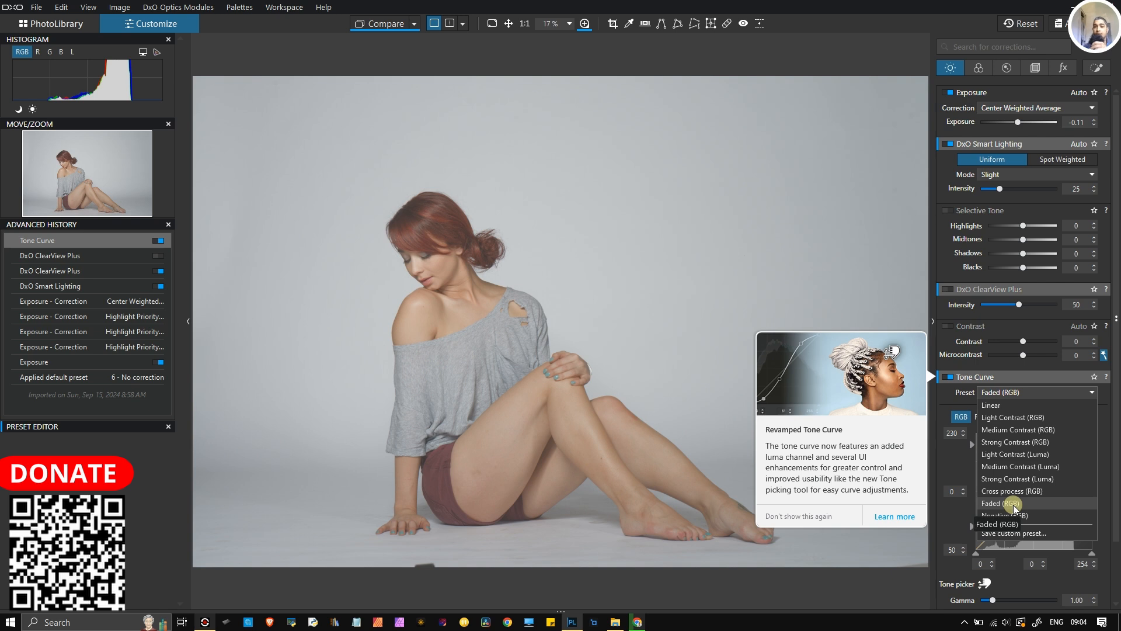
{"action": "left_click", "coordinate": [1013, 503]}
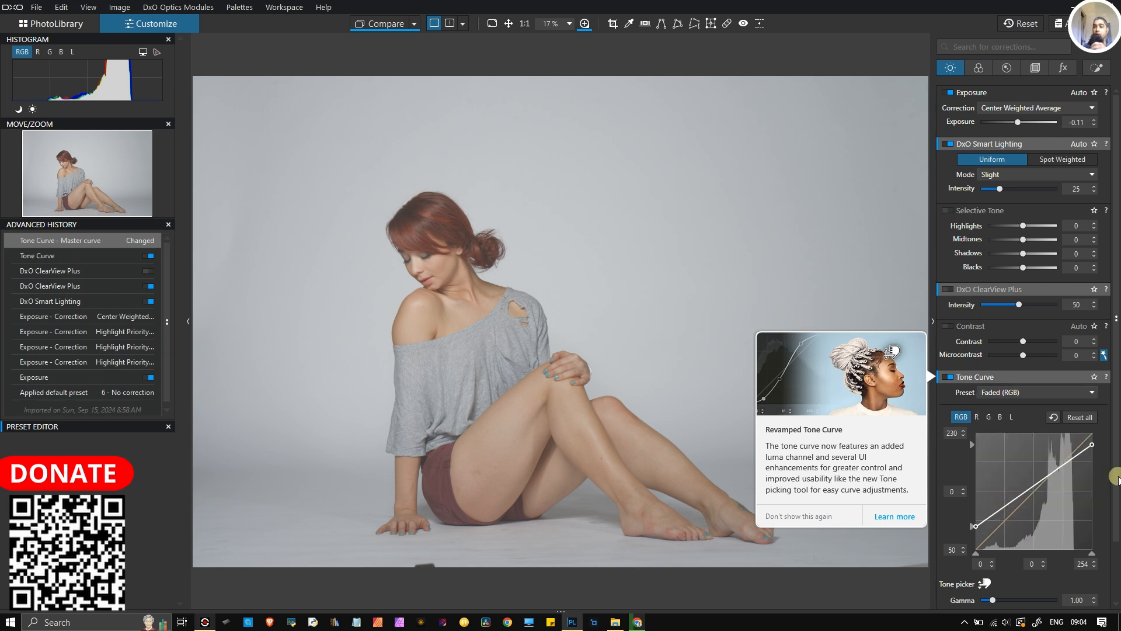
{"action": "left_click", "coordinate": [990, 514]}
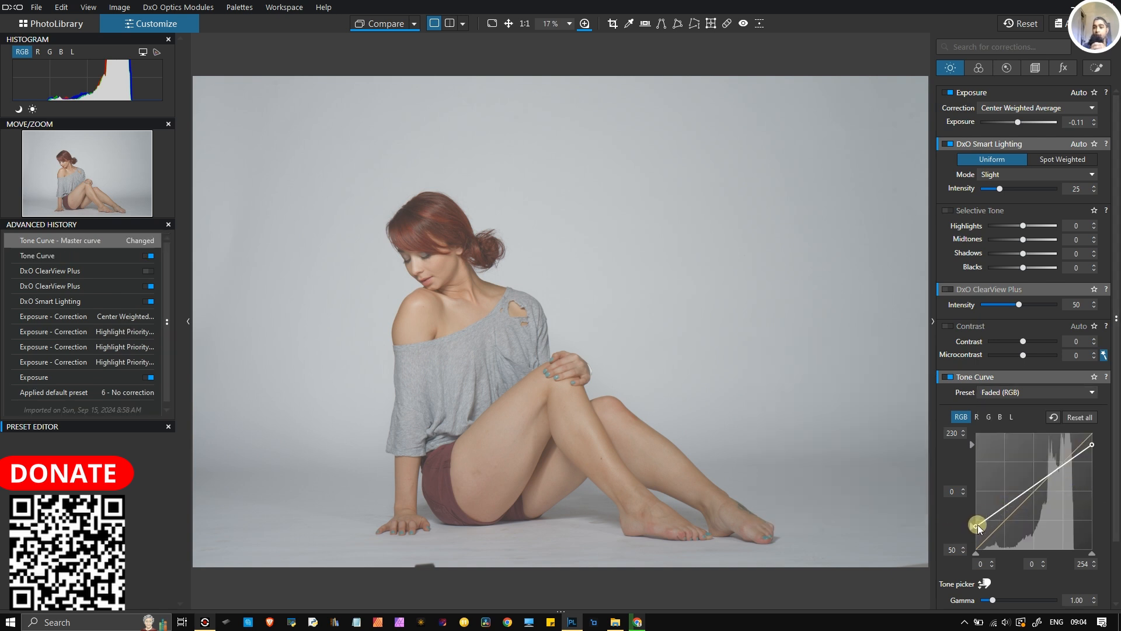
{"action": "left_click_drag", "start_coordinate": [974, 528], "coordinate": [976, 543]}
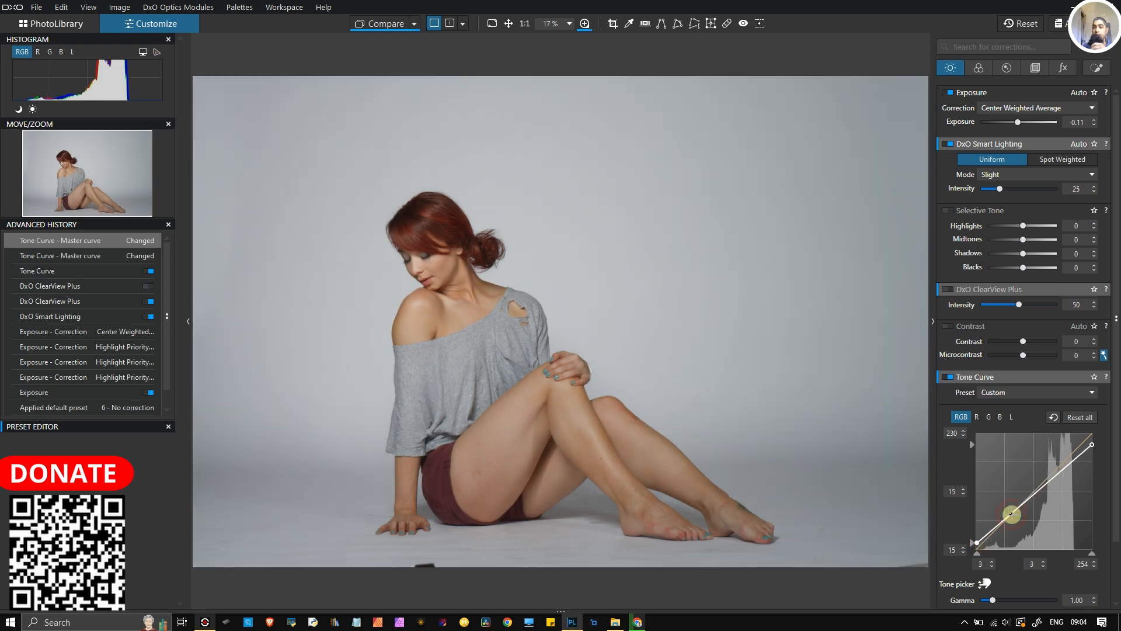
- Shape an S-like master tone curve by raising a point in the highlights and placing a shadow point at input 51, output 60
{"action": "left_click", "coordinate": [1048, 482]}
{"action": "left_click_drag", "start_coordinate": [1047, 480], "coordinate": [1046, 467]}
{"action": "left_click_drag", "start_coordinate": [997, 517], "coordinate": [999, 522]}
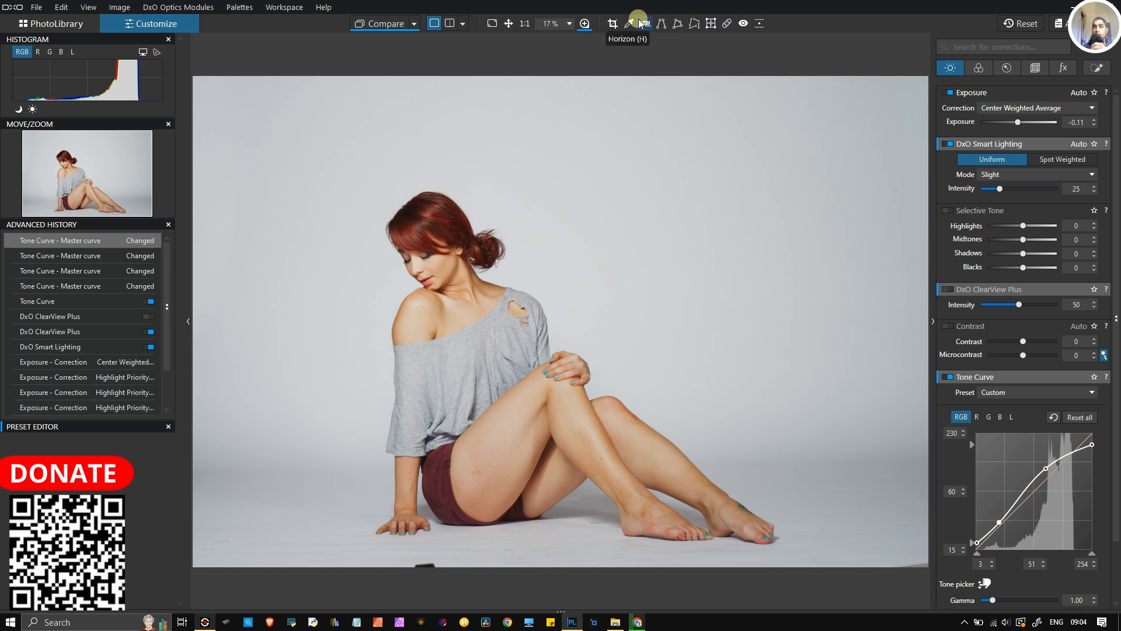
- Crop the portrait with an unconstrained aspect ratio to about 5625 × 4785 px, trimming its left, right and bottom edges
{"action": "left_click", "coordinate": [612, 23]}
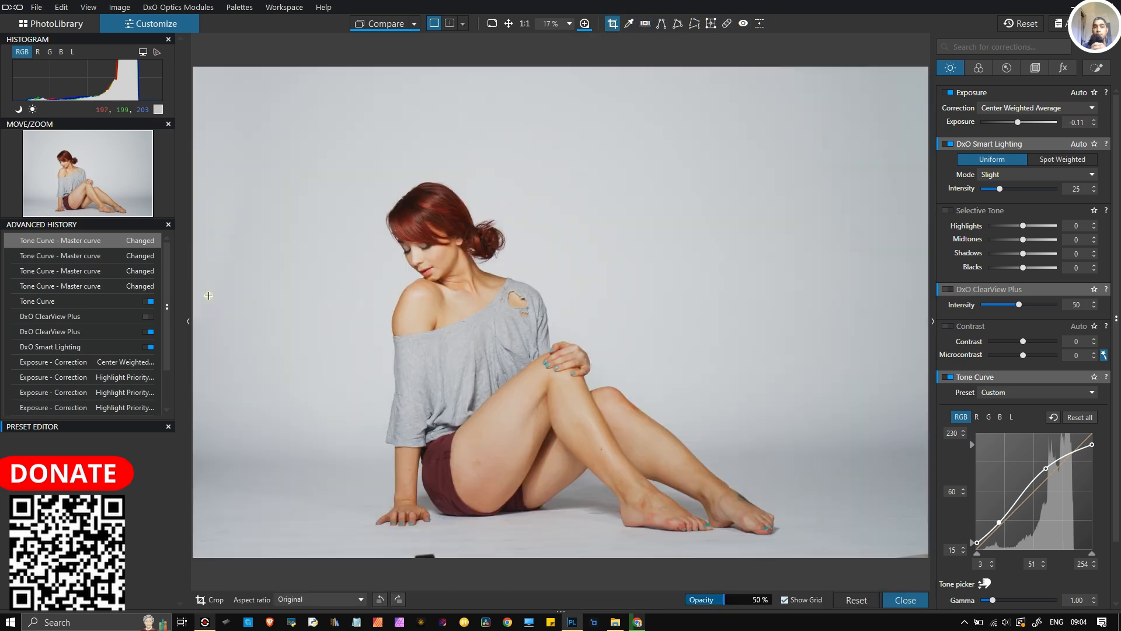
{"action": "left_click_drag", "start_coordinate": [271, 67], "coordinate": [943, 624]}
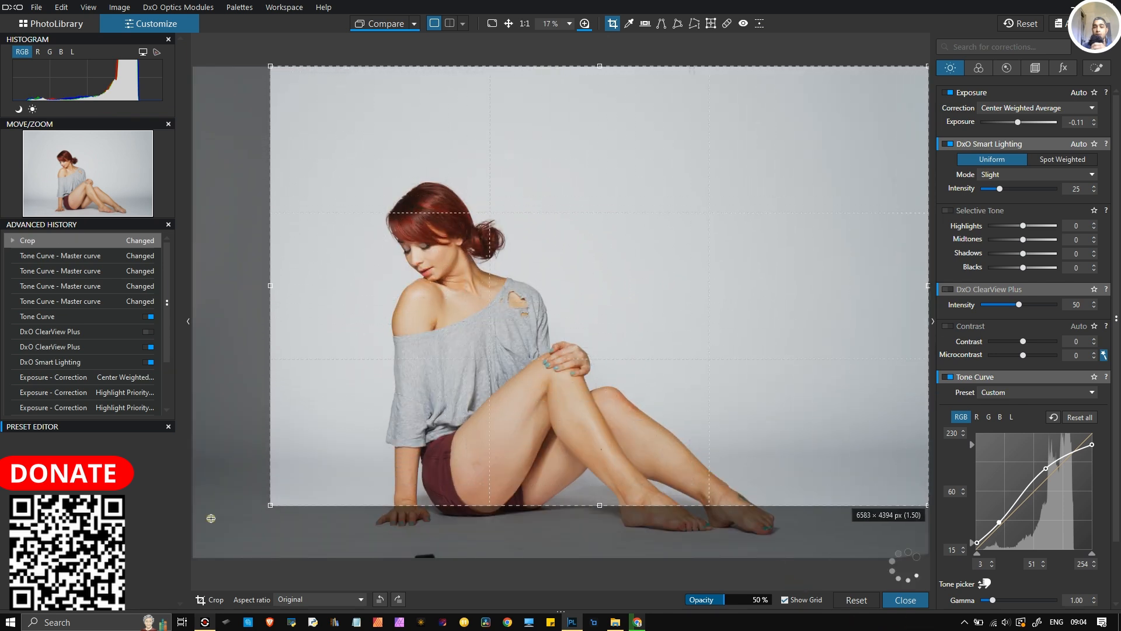
{"action": "left_click", "coordinate": [338, 598]}
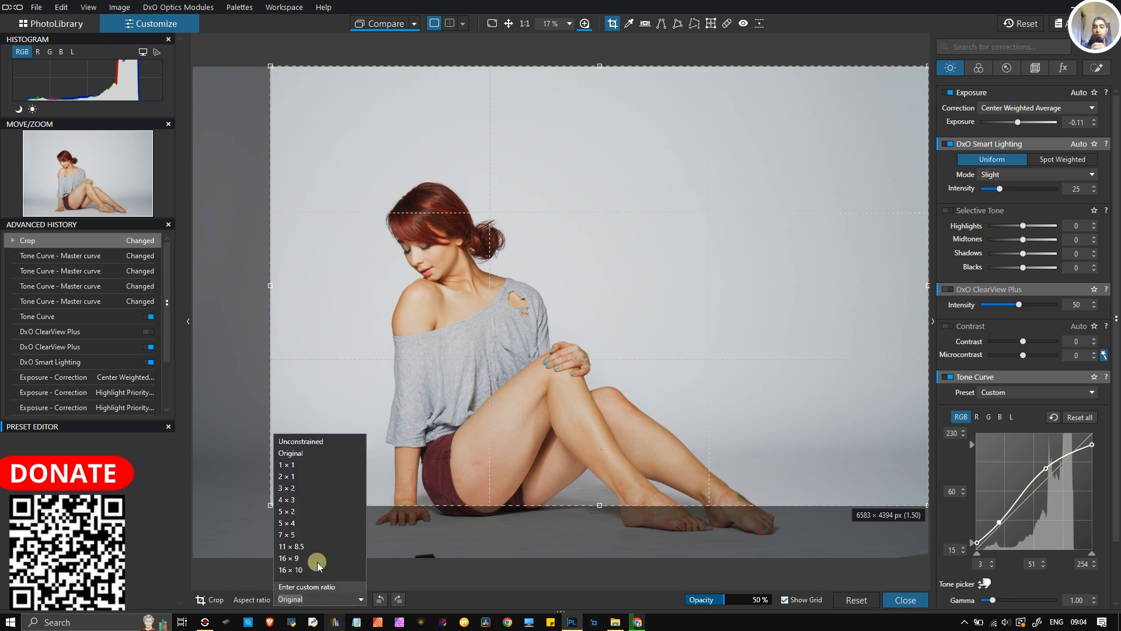
{"action": "left_click", "coordinate": [315, 442]}
{"action": "left_click_drag", "start_coordinate": [599, 501], "coordinate": [601, 555]}
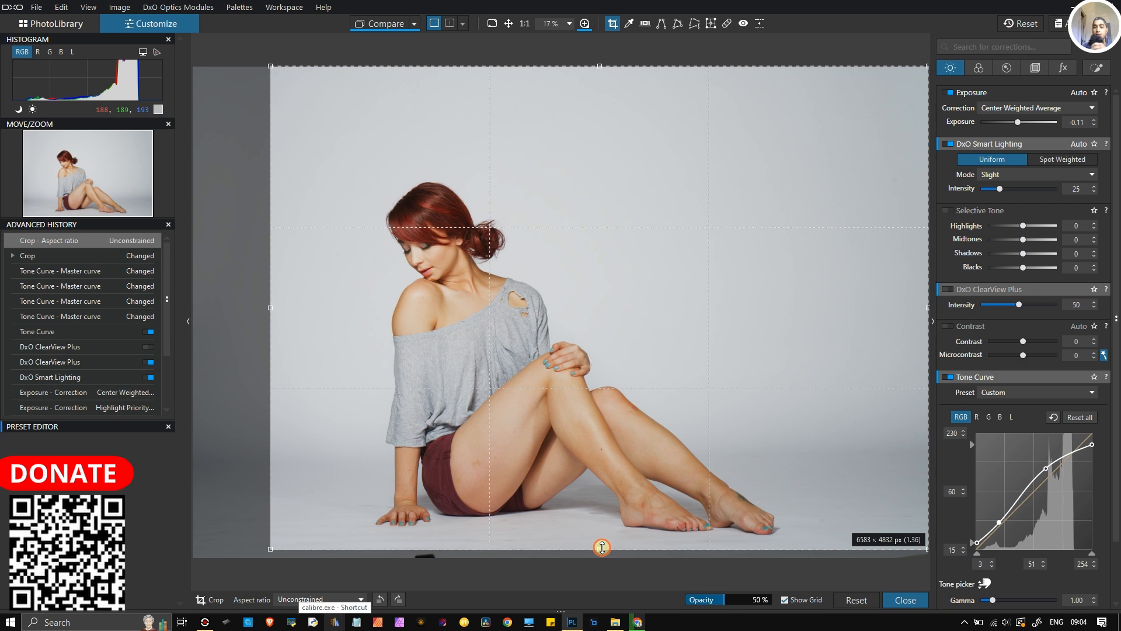
{"action": "left_click_drag", "start_coordinate": [602, 547], "coordinate": [602, 543]}
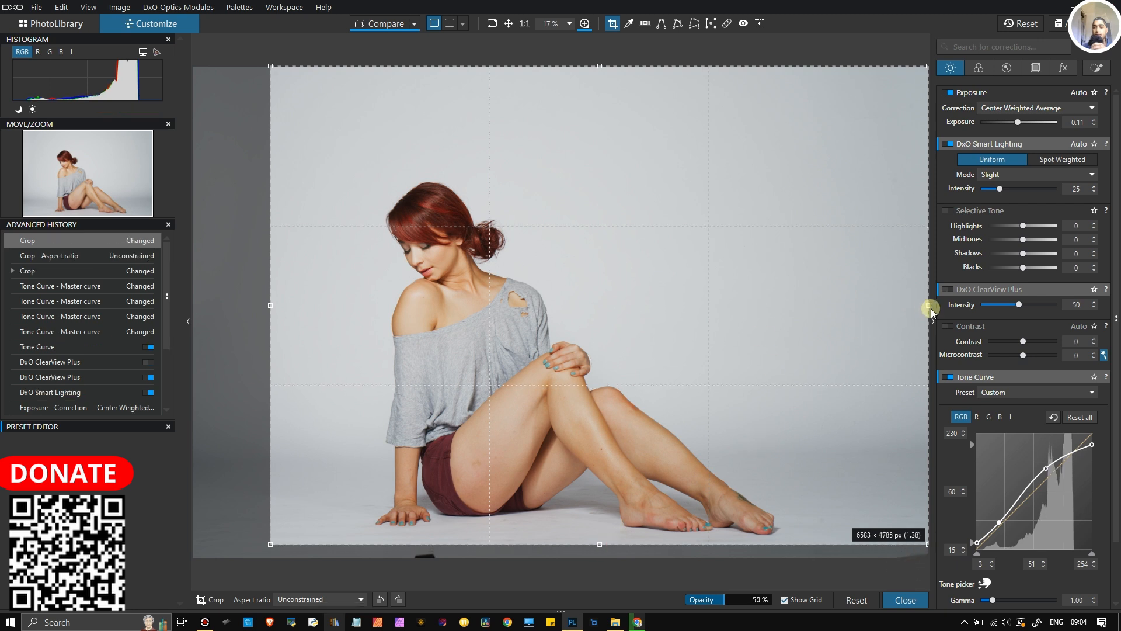
{"action": "left_click_drag", "start_coordinate": [930, 308], "coordinate": [829, 313]}
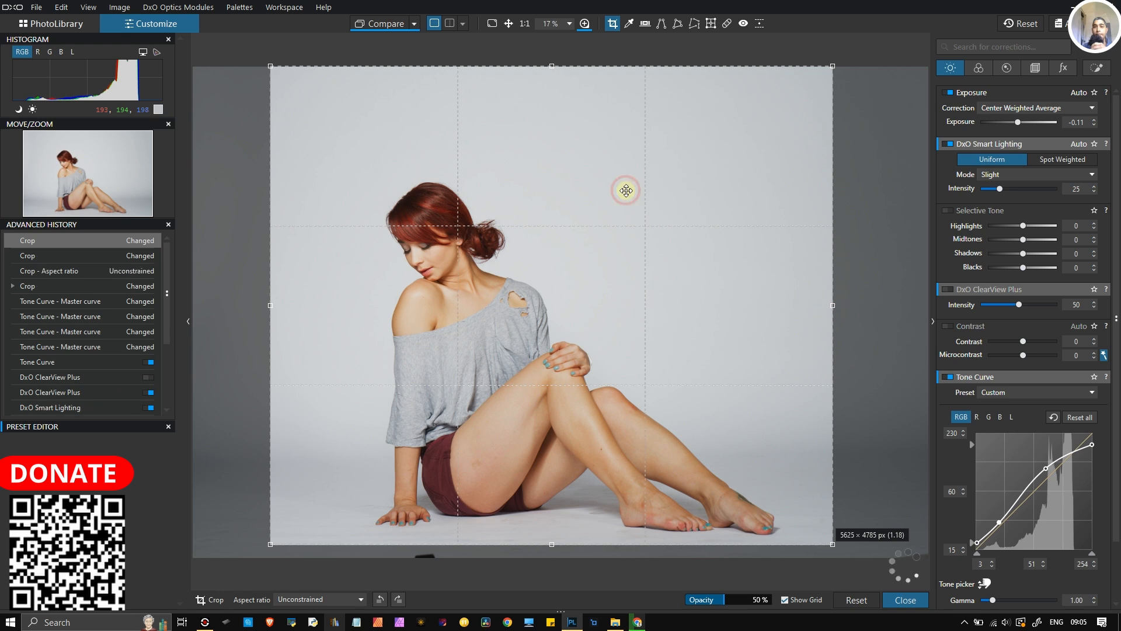
{"action": "left_click", "coordinate": [613, 23]}
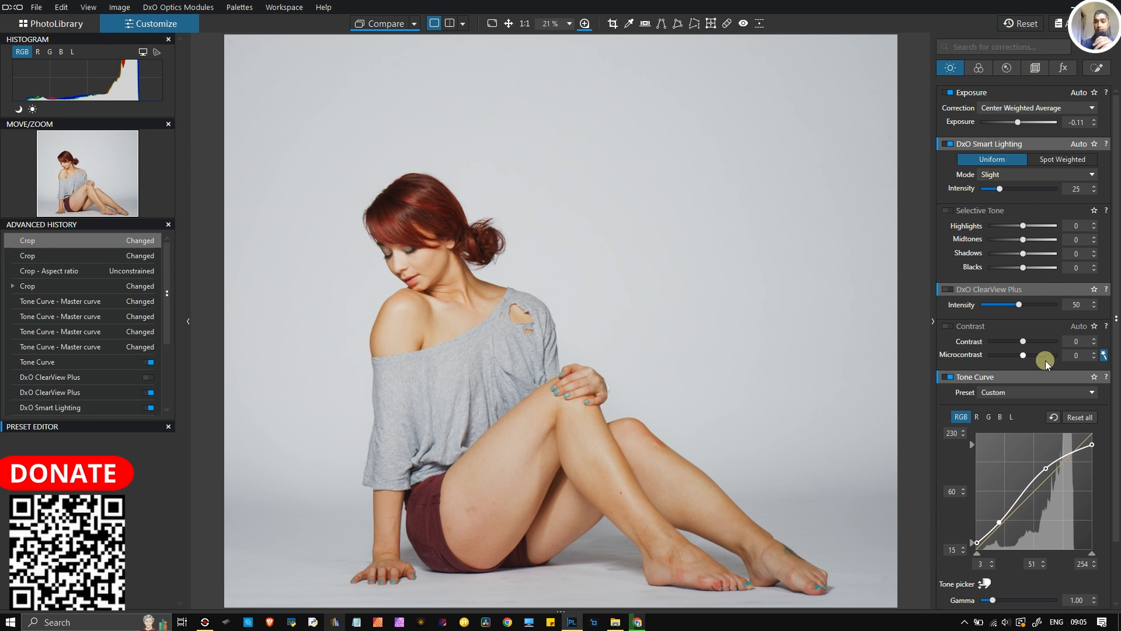
- Try the Vignetting correction on the portrait and turn it off again
{"action": "scroll", "coordinate": [1116, 425], "scroll_direction": "down", "scroll_amount": 1}
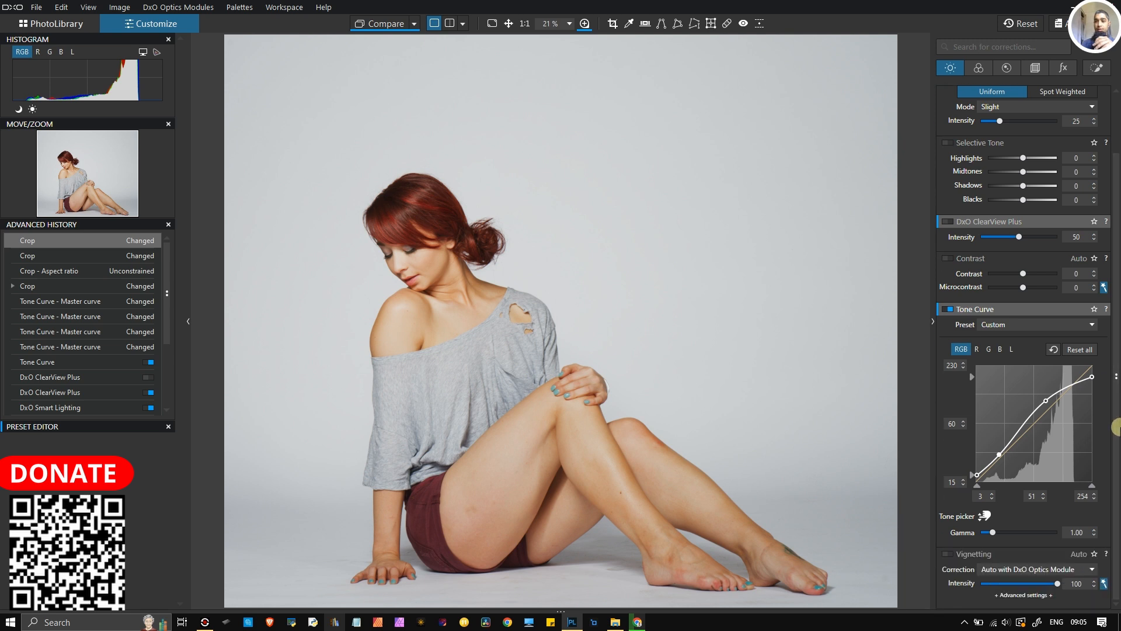
{"action": "left_click", "coordinate": [946, 555]}
{"action": "left_click", "coordinate": [946, 555]}
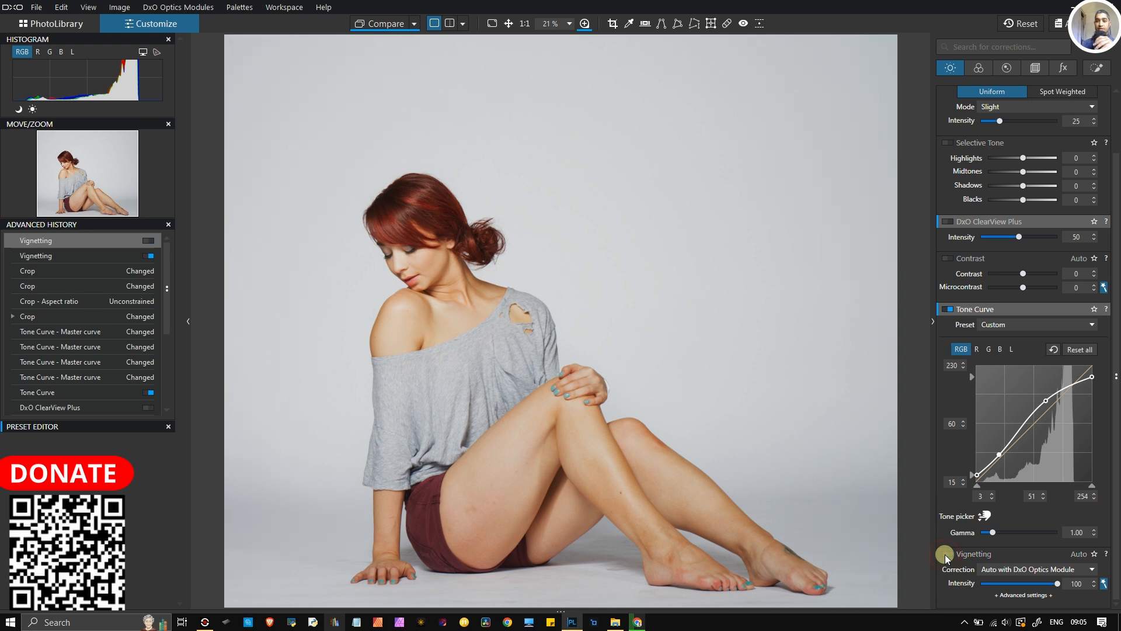
- Convert the portrait to the Neutral Black and White rendering, comparing it once with the Neutral color rendering
{"action": "left_click", "coordinate": [977, 68]}
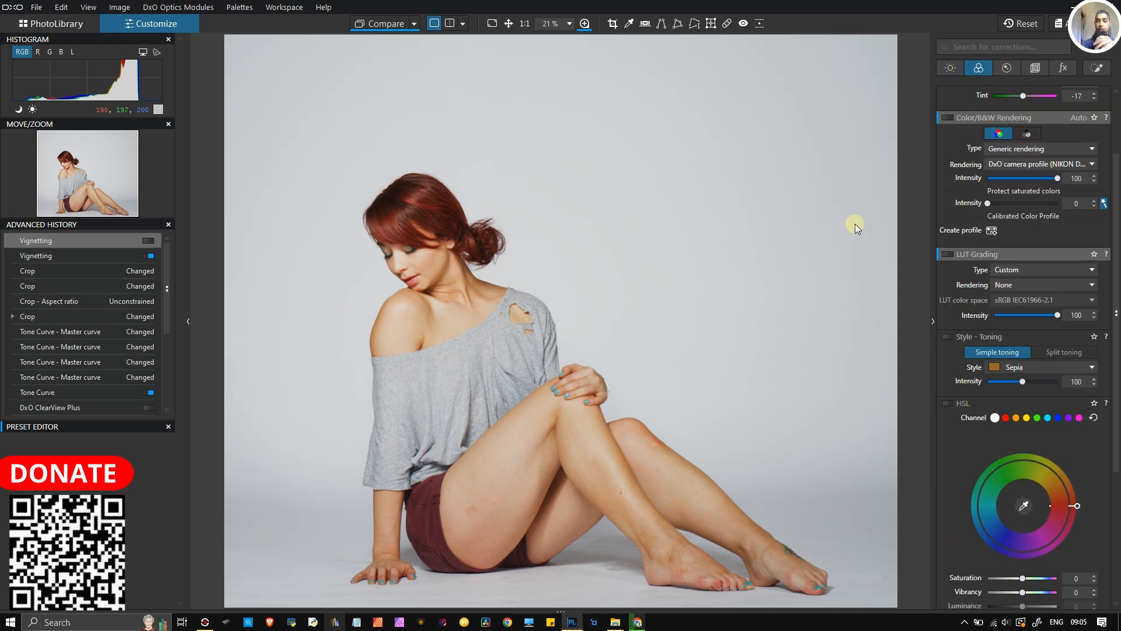
{"action": "left_click", "coordinate": [1021, 133]}
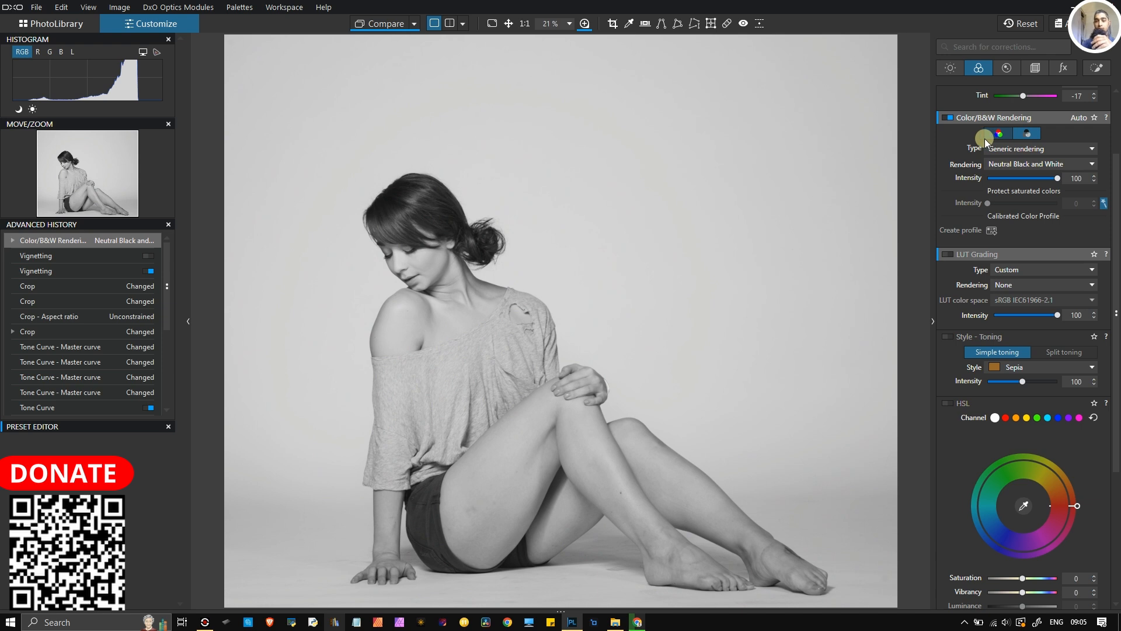
{"action": "left_click", "coordinate": [986, 135]}
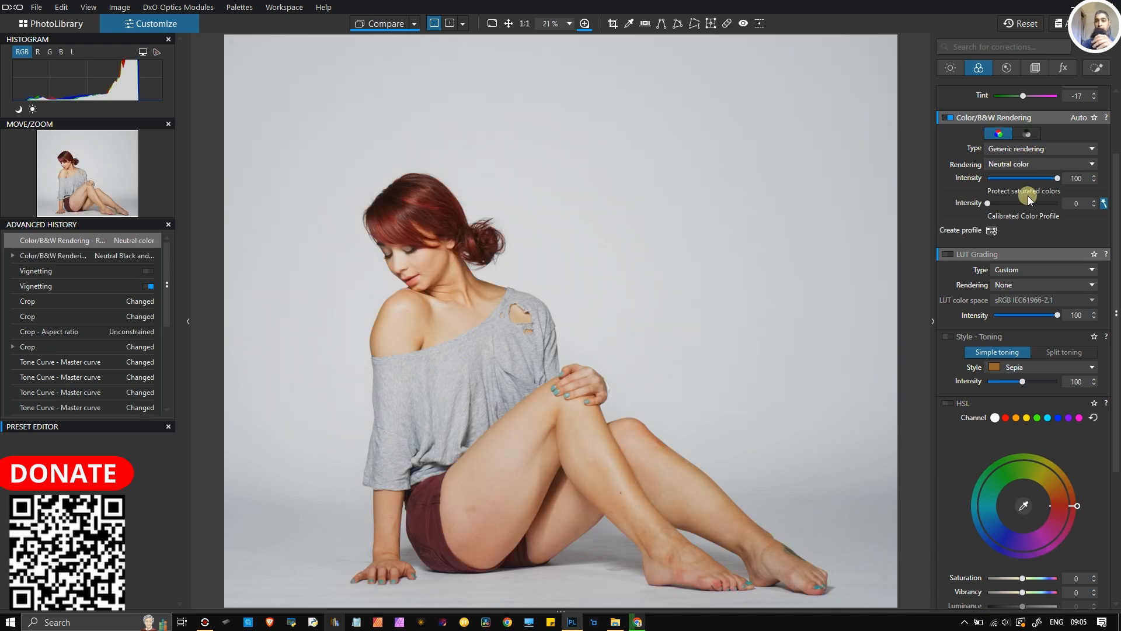
{"action": "left_click", "coordinate": [1029, 135]}
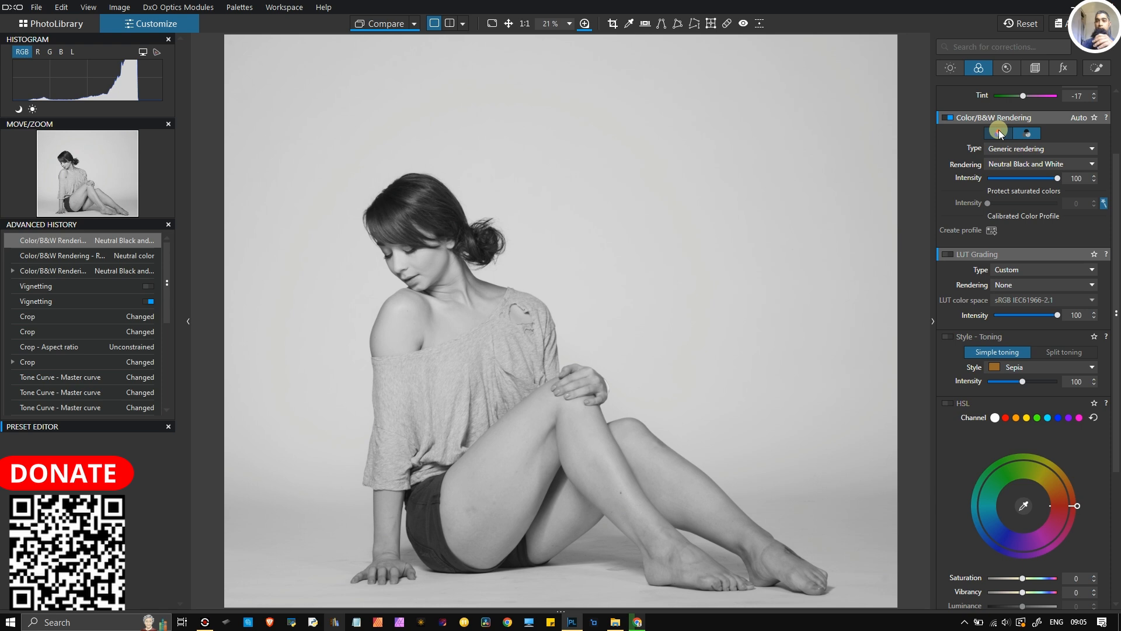
- Change the black-and-white rendering type to Black & white film with the Fuji Neopan Acros 100 rendering
{"action": "left_click", "coordinate": [1017, 150]}
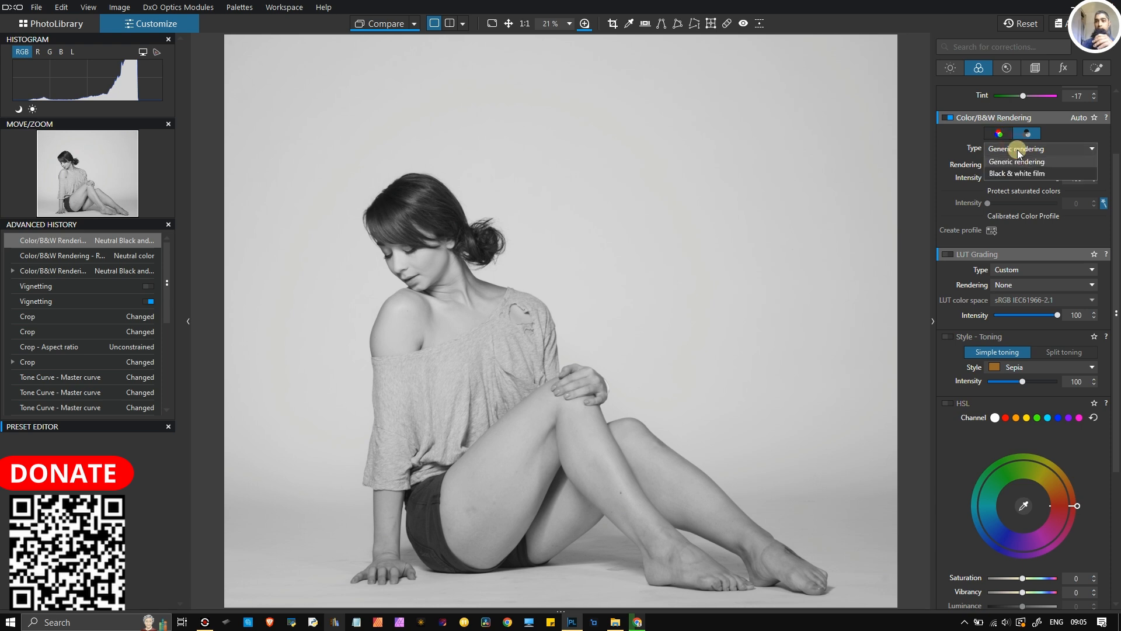
{"action": "left_click", "coordinate": [1014, 174]}
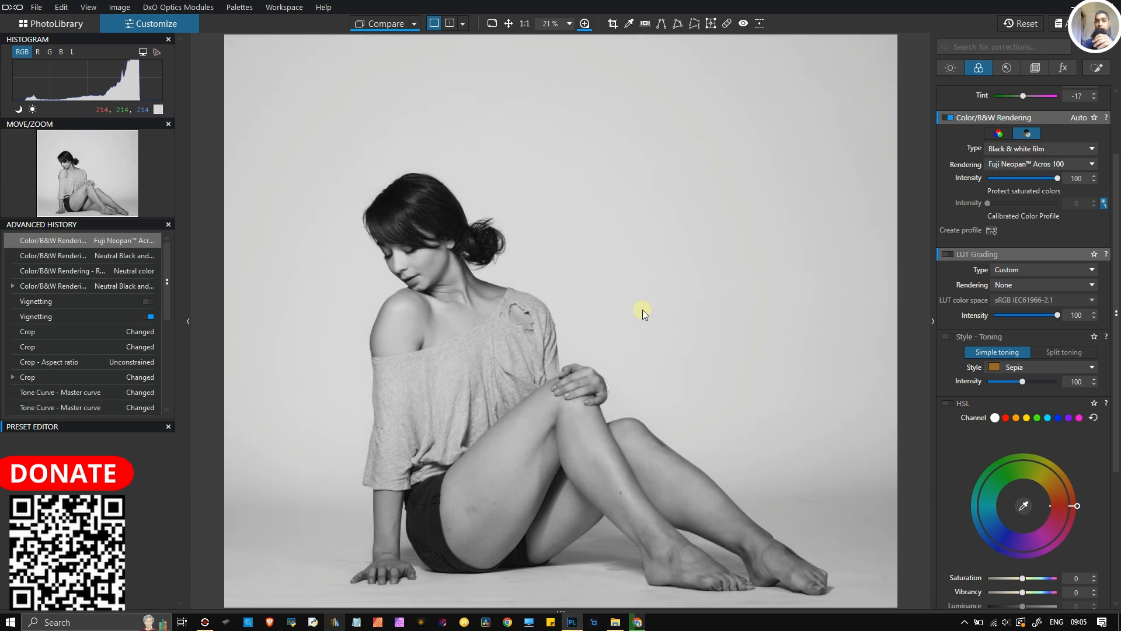
{"action": "left_click", "coordinate": [1029, 167]}
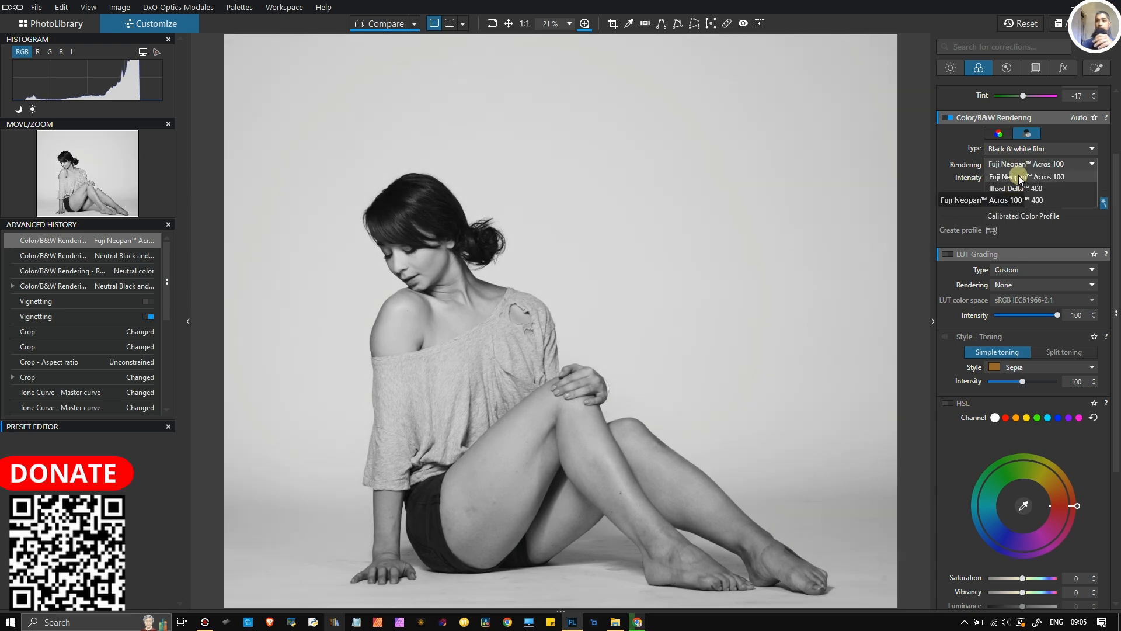
{"action": "left_click", "coordinate": [1019, 177]}
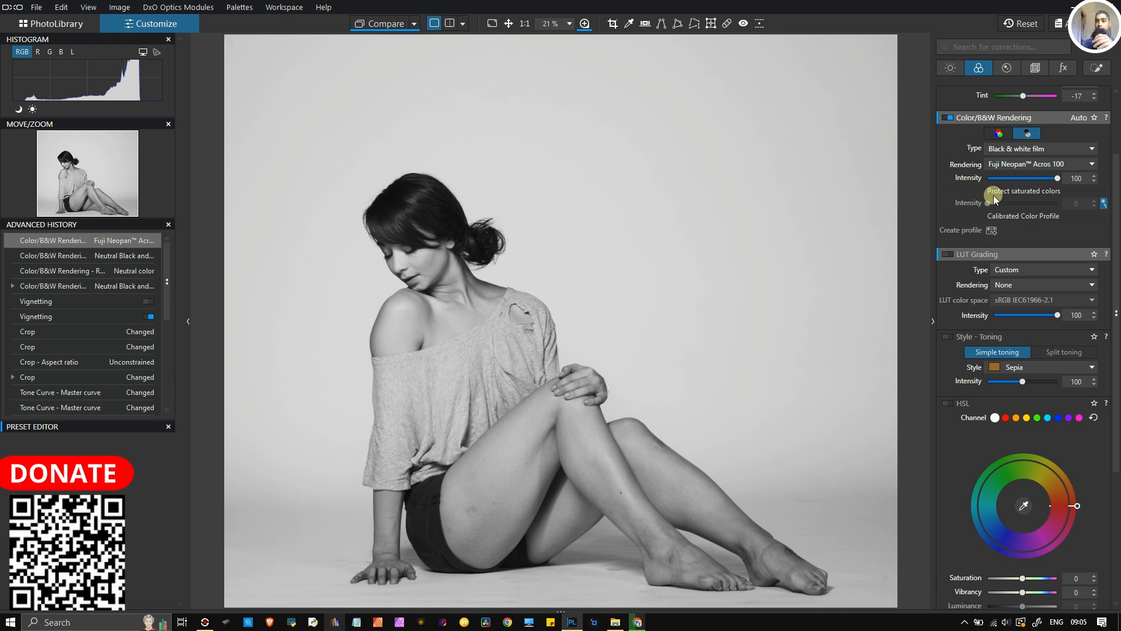
- Enable LUT Grading, try the Premium type, and apply the Standard 07-Old-Sicily rendering
{"action": "left_click", "coordinate": [957, 256]}
{"action": "left_click", "coordinate": [948, 254]}
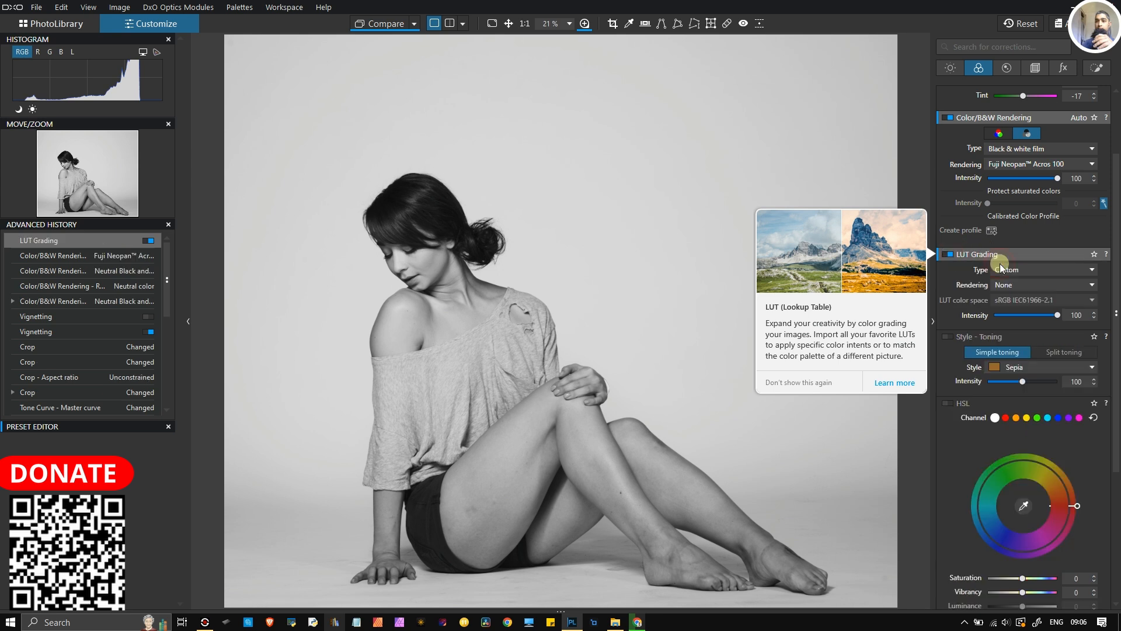
{"action": "left_click", "coordinate": [1008, 270]}
{"action": "left_click", "coordinate": [1005, 293]}
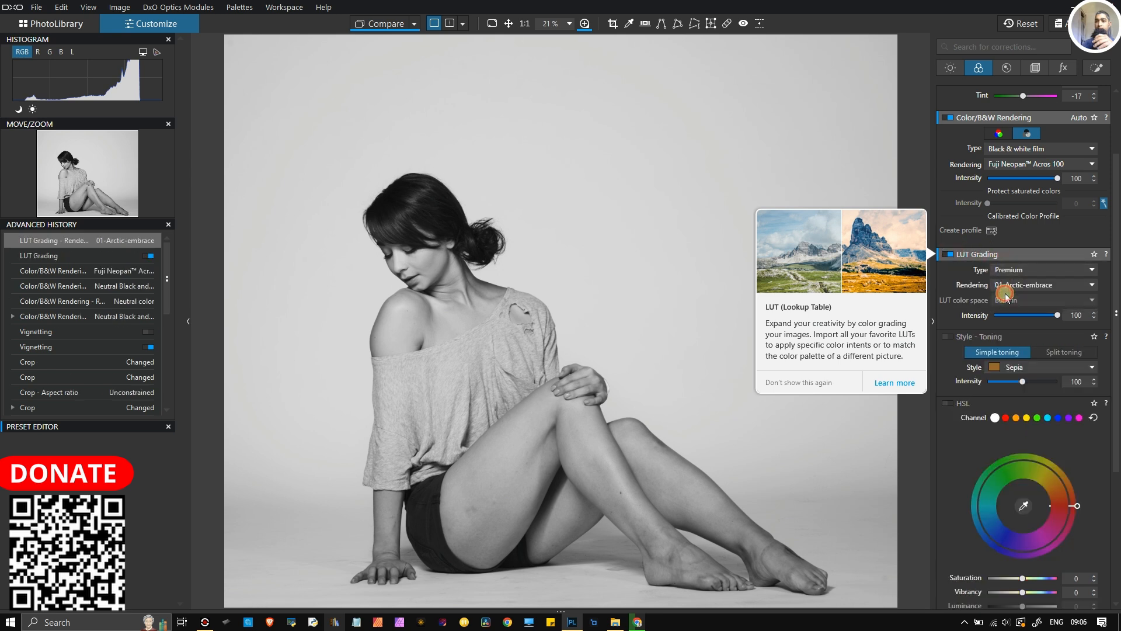
{"action": "left_click", "coordinate": [1015, 272]}
{"action": "left_click", "coordinate": [1010, 281]}
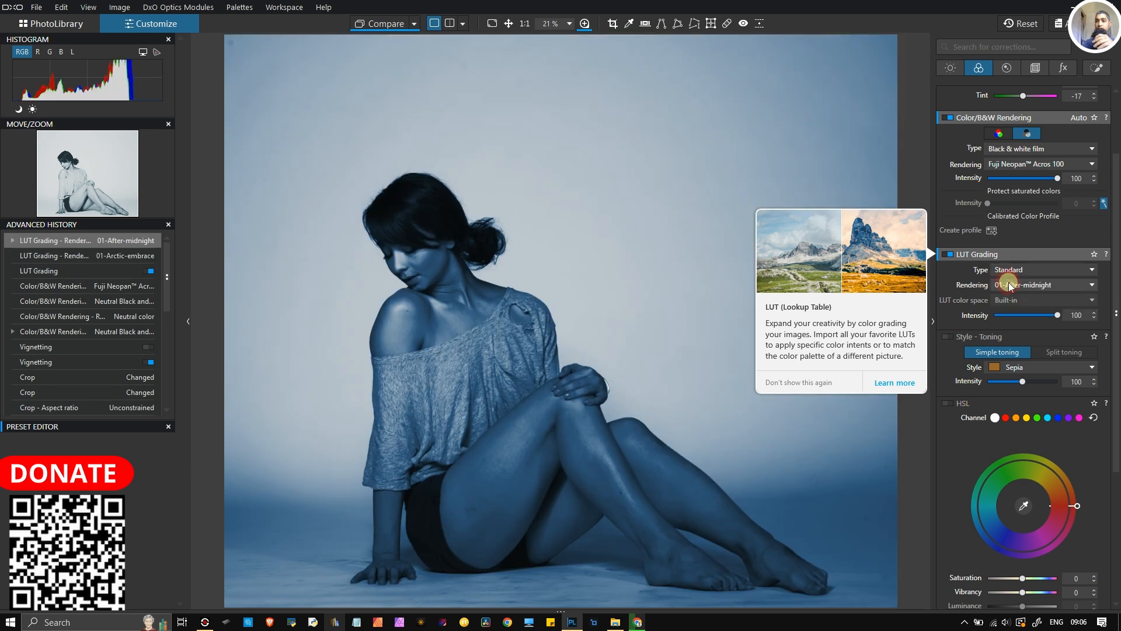
{"action": "left_click", "coordinate": [1012, 286]}
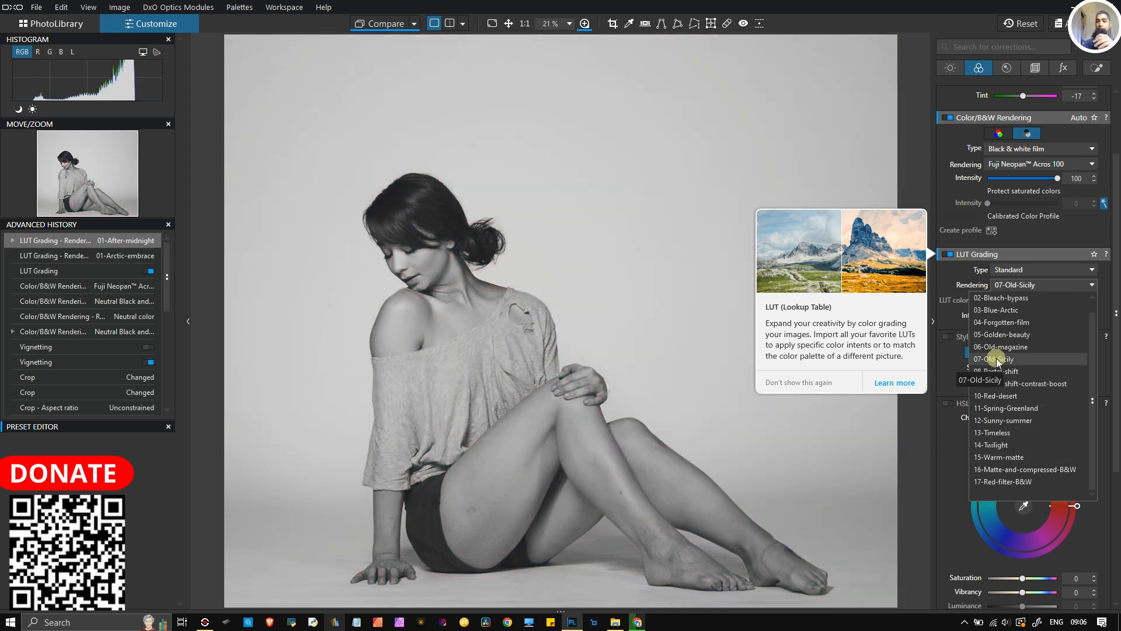
{"action": "left_click", "coordinate": [996, 359]}
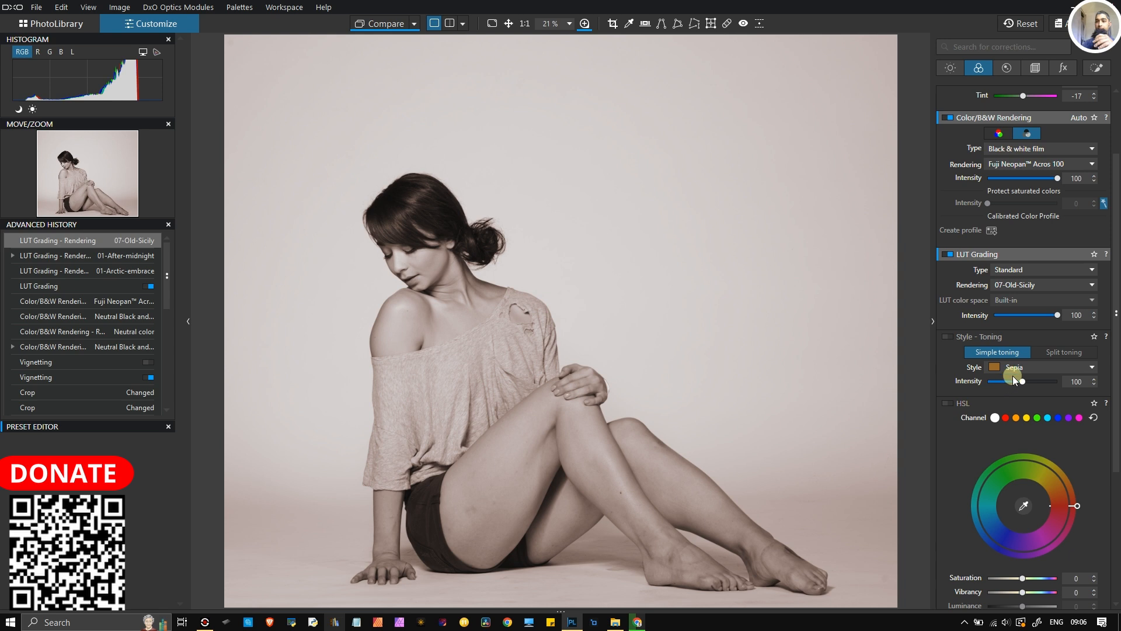
- Try Sepia simple toning at intensity 50 and 42, and turn Style - Toning off again
{"action": "left_click_drag", "start_coordinate": [1020, 384], "coordinate": [1004, 387]}
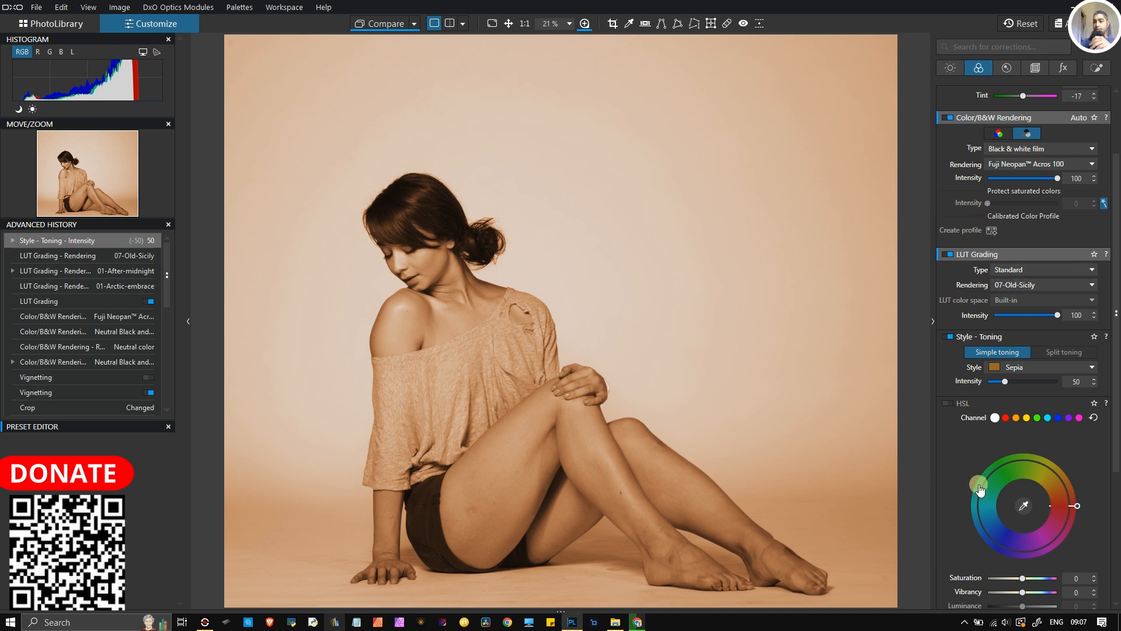
{"action": "scroll", "coordinate": [974, 474], "scroll_direction": "down", "scroll_amount": 1}
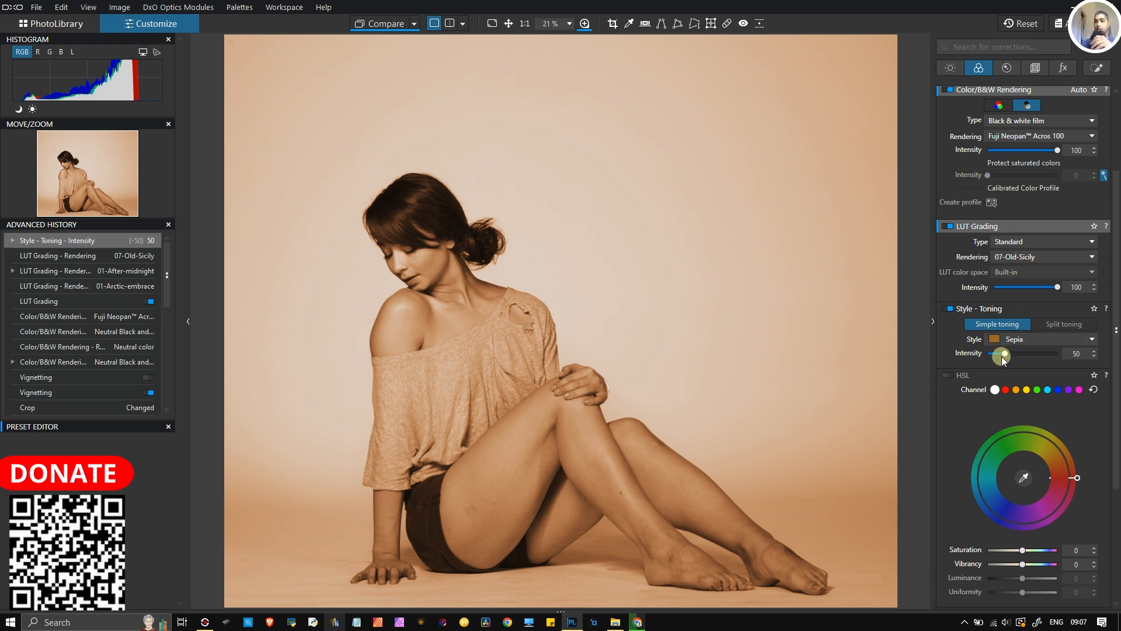
{"action": "left_click_drag", "start_coordinate": [1004, 358], "coordinate": [1002, 358]}
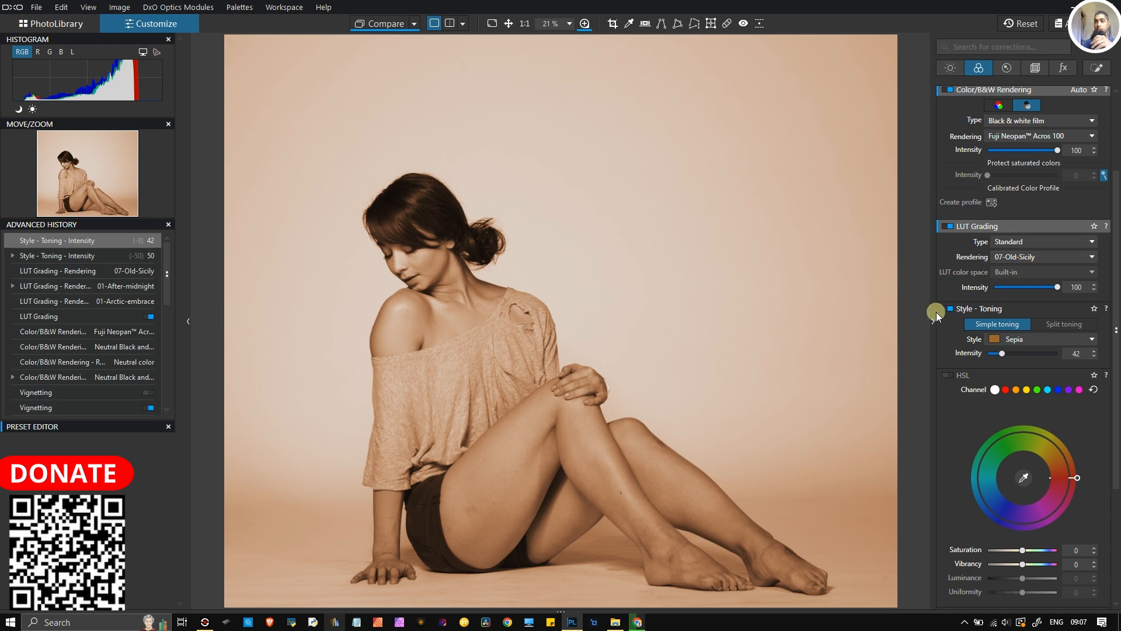
{"action": "left_click", "coordinate": [948, 309]}
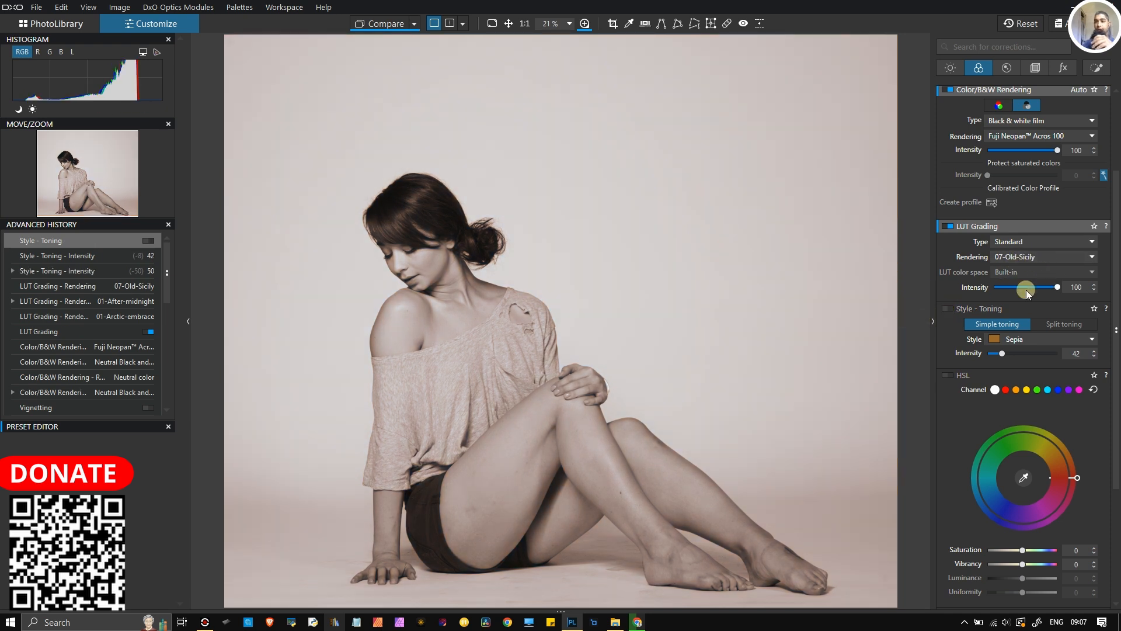
- Preview the Premium LUT type, keep Standard, and look over the HSL, Channel Mixer and Soft Proofing settings
{"action": "left_click", "coordinate": [1035, 241]}
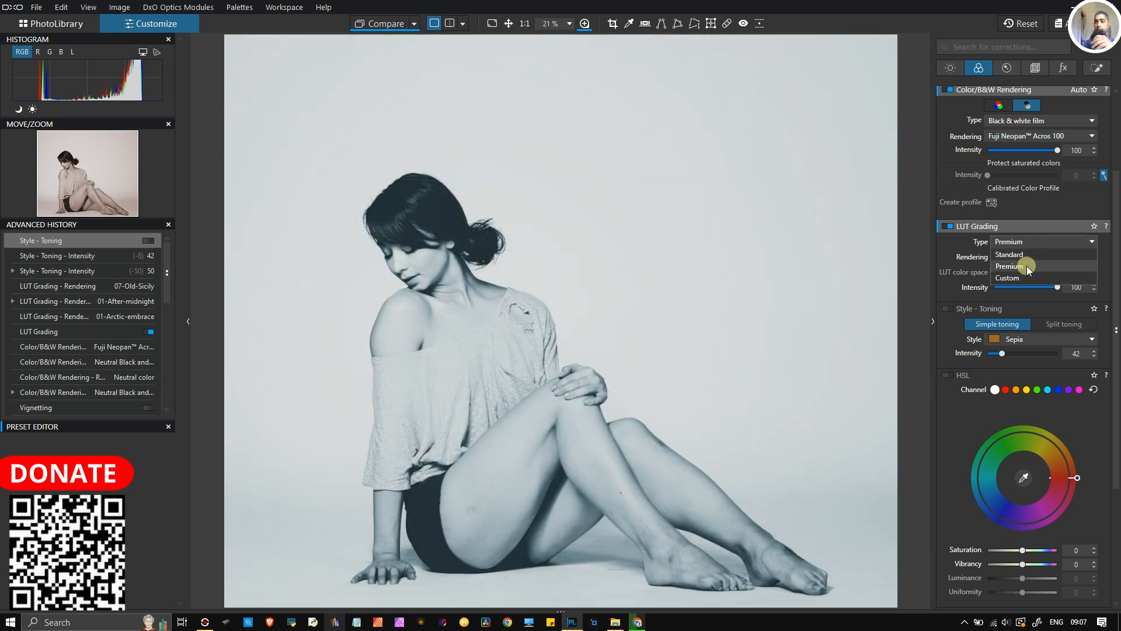
{"action": "left_click", "coordinate": [1027, 255]}
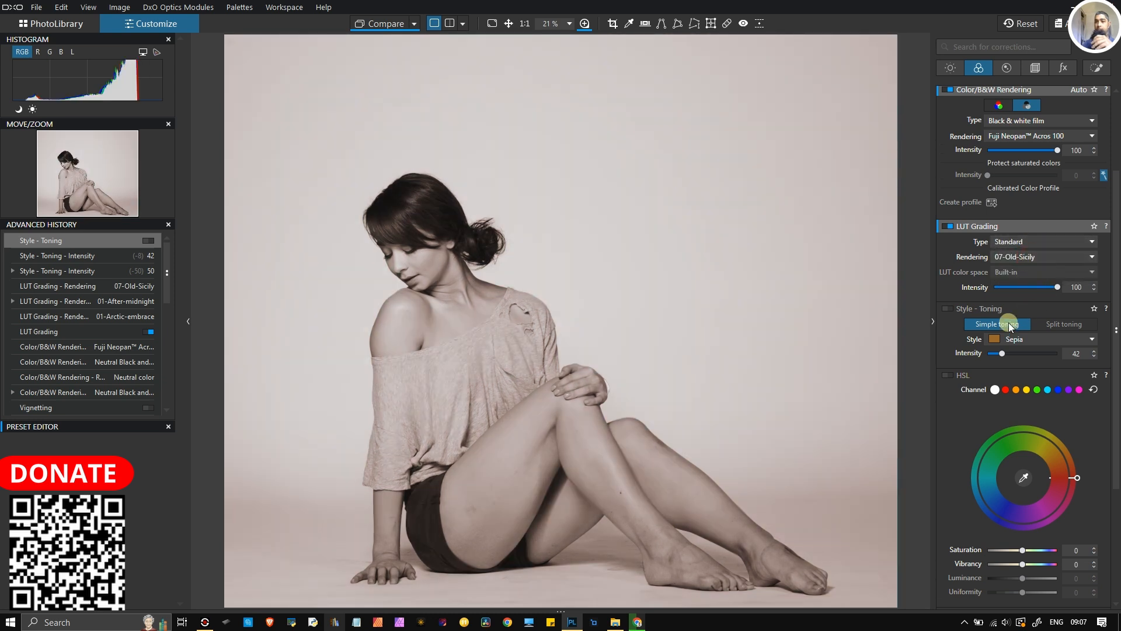
{"action": "scroll", "coordinate": [952, 380], "scroll_direction": "down", "scroll_amount": 2}
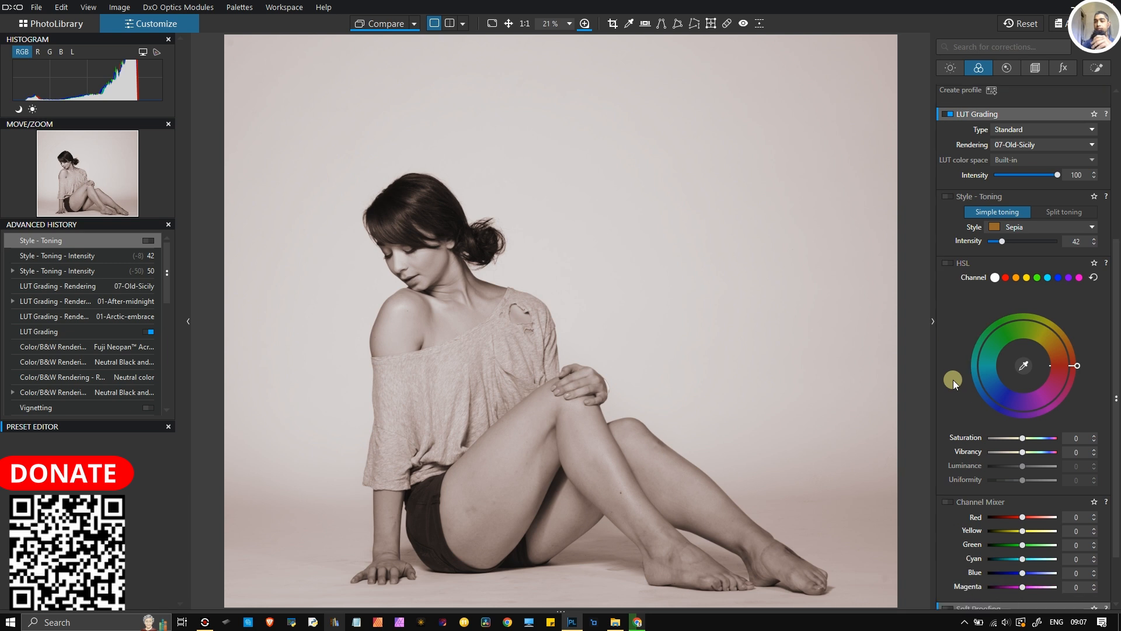
{"action": "scroll", "coordinate": [952, 379], "scroll_direction": "down", "scroll_amount": 1}
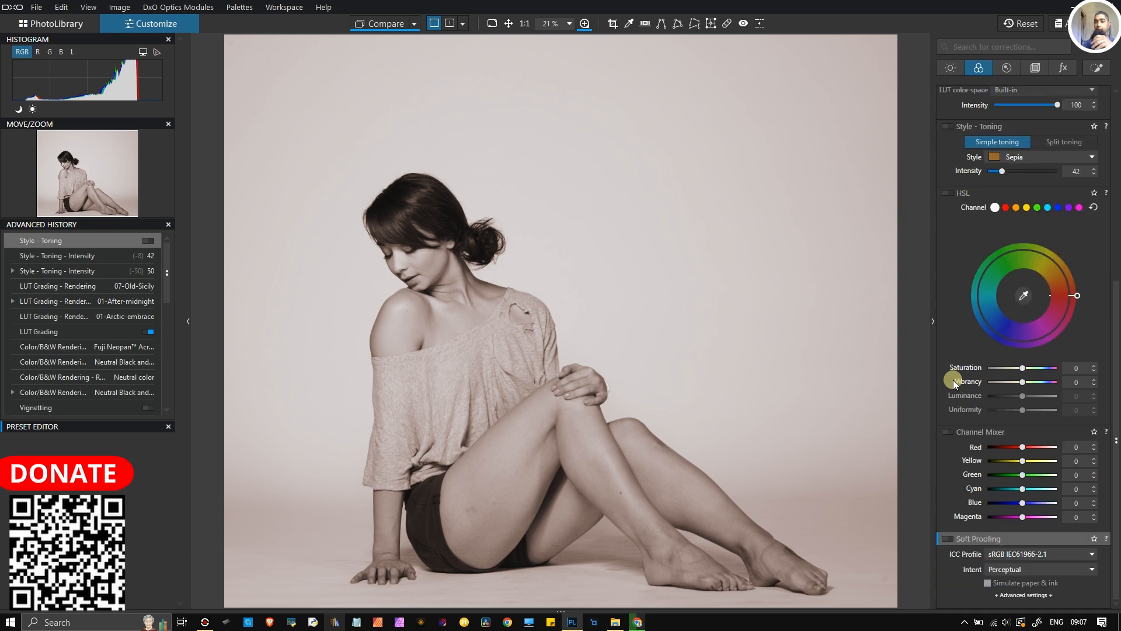
- Enable Lens Softness Compensation and inspect its effect around the woman's face with the 200 % loupe
{"action": "left_click", "coordinate": [1005, 69]}
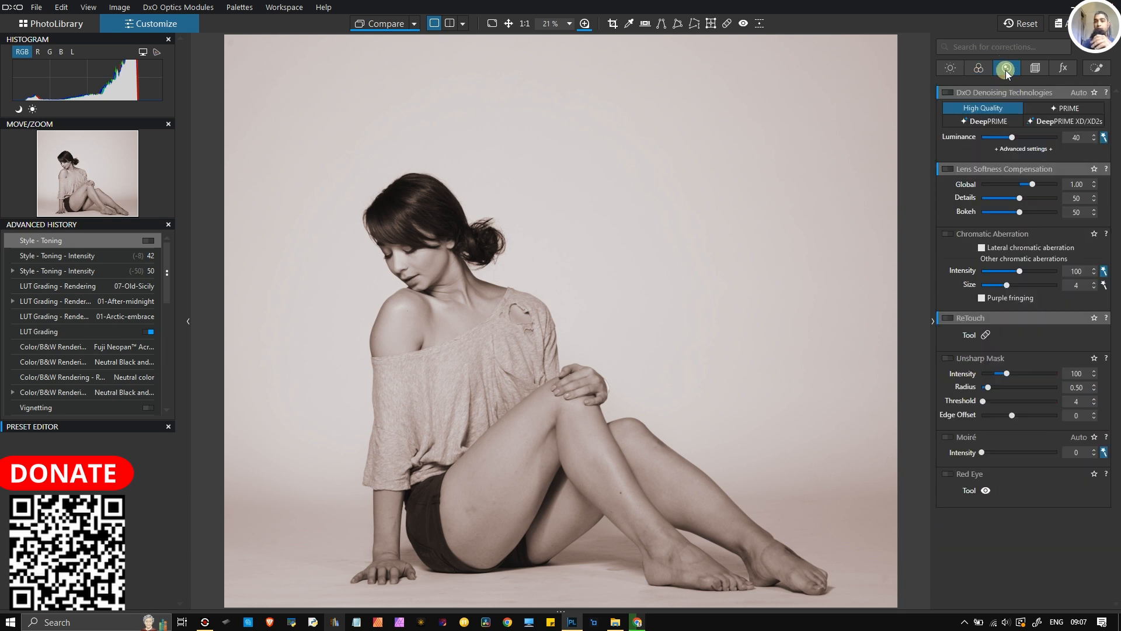
{"action": "left_click", "coordinate": [946, 169]}
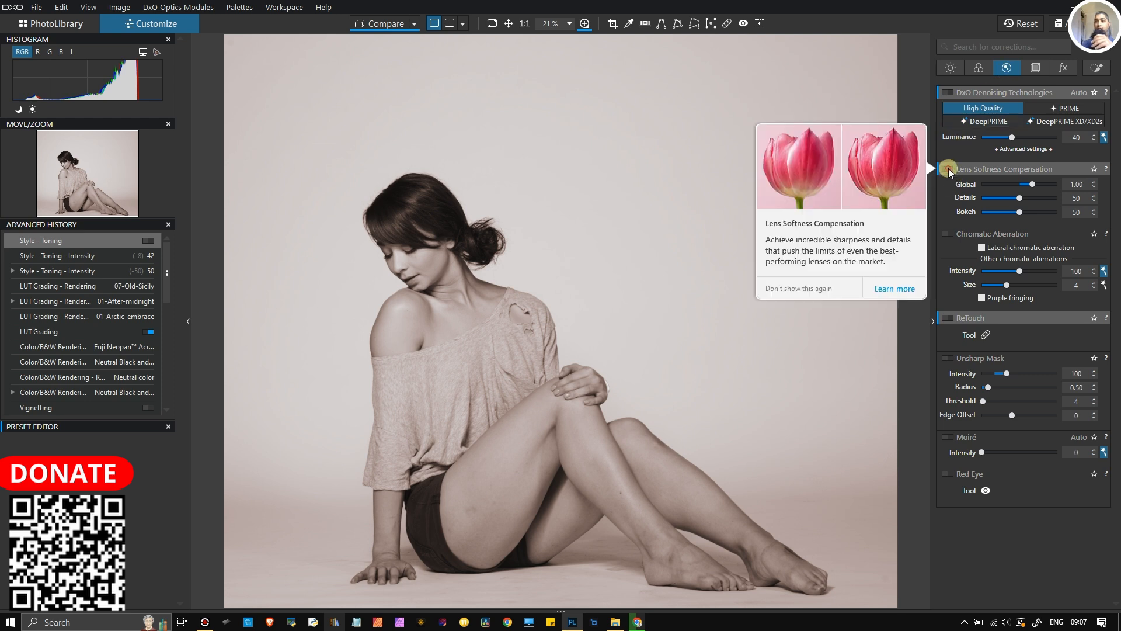
{"action": "left_click", "coordinate": [584, 24]}
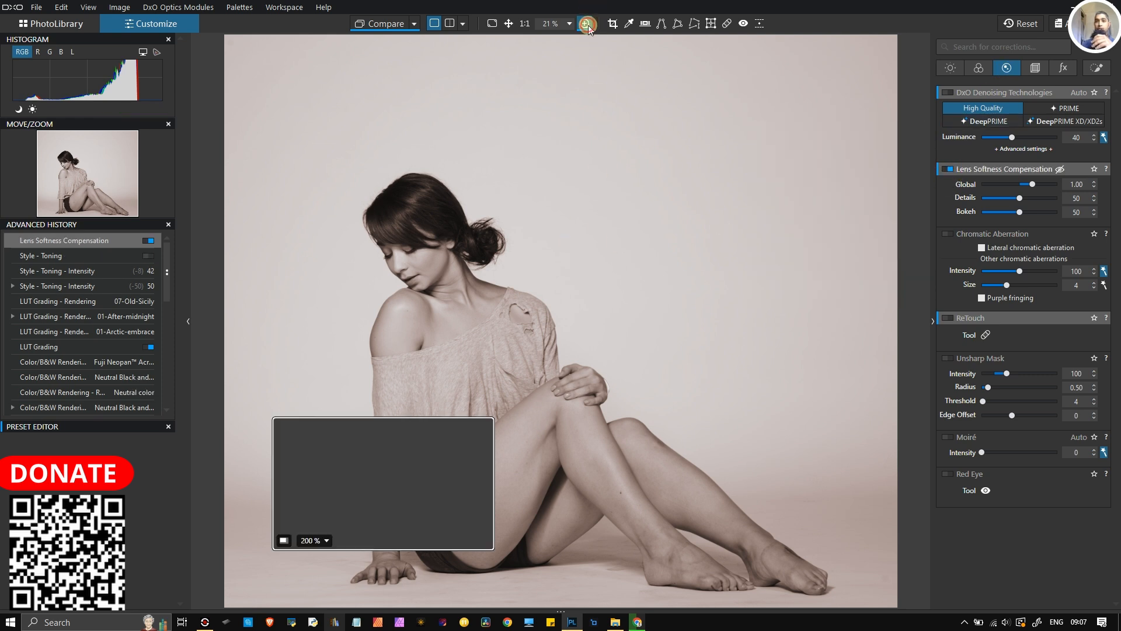
{"action": "left_click_drag", "start_coordinate": [401, 425], "coordinate": [406, 251]}
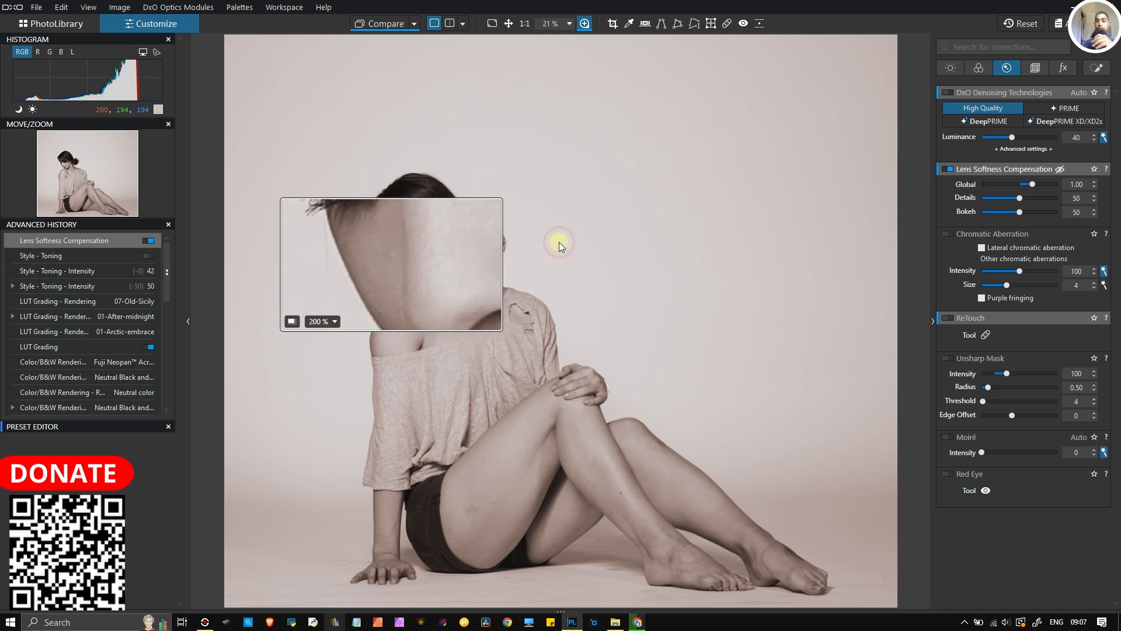
- Toggle Lens Softness Compensation off and on to compare, and enable High Quality DxO Denoising Technologies
{"action": "left_click", "coordinate": [948, 170]}
{"action": "left_click", "coordinate": [948, 170]}
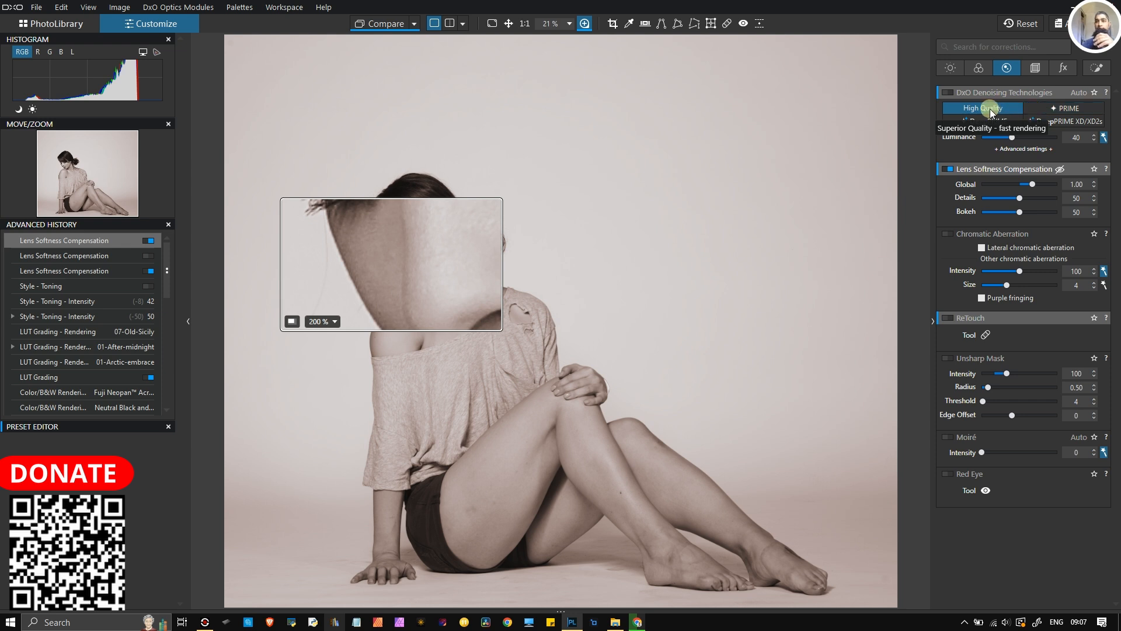
{"action": "left_click", "coordinate": [949, 93]}
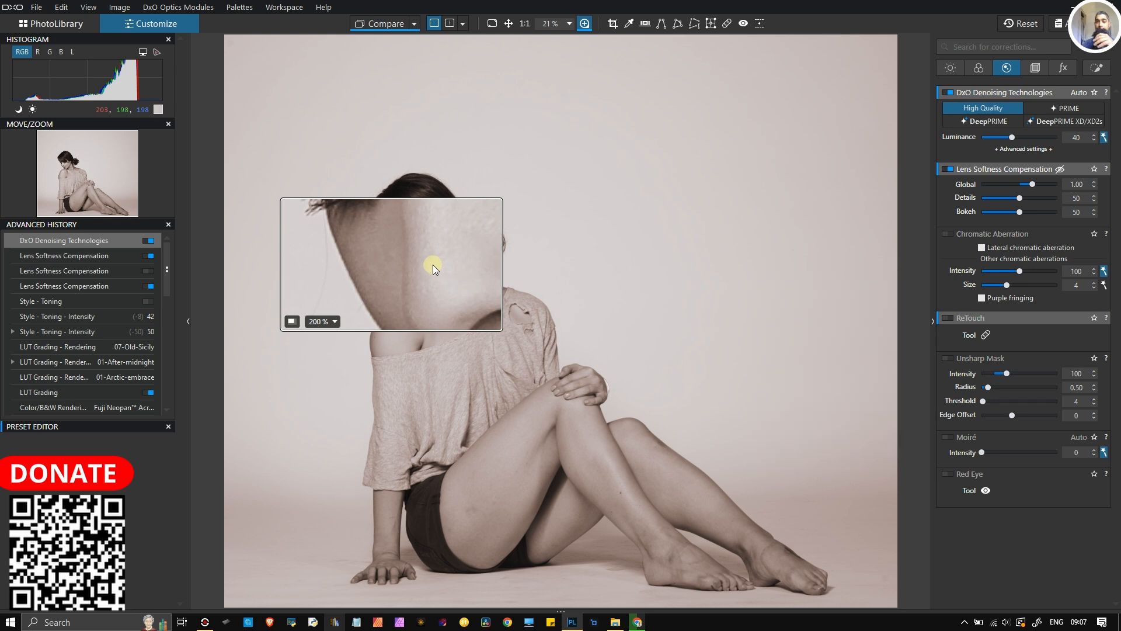
- Examine the denoised legs with the 200 % loupe, close it, and check the shirt, hand and leg details at 100 %
{"action": "left_click_drag", "start_coordinate": [415, 261], "coordinate": [558, 524]}
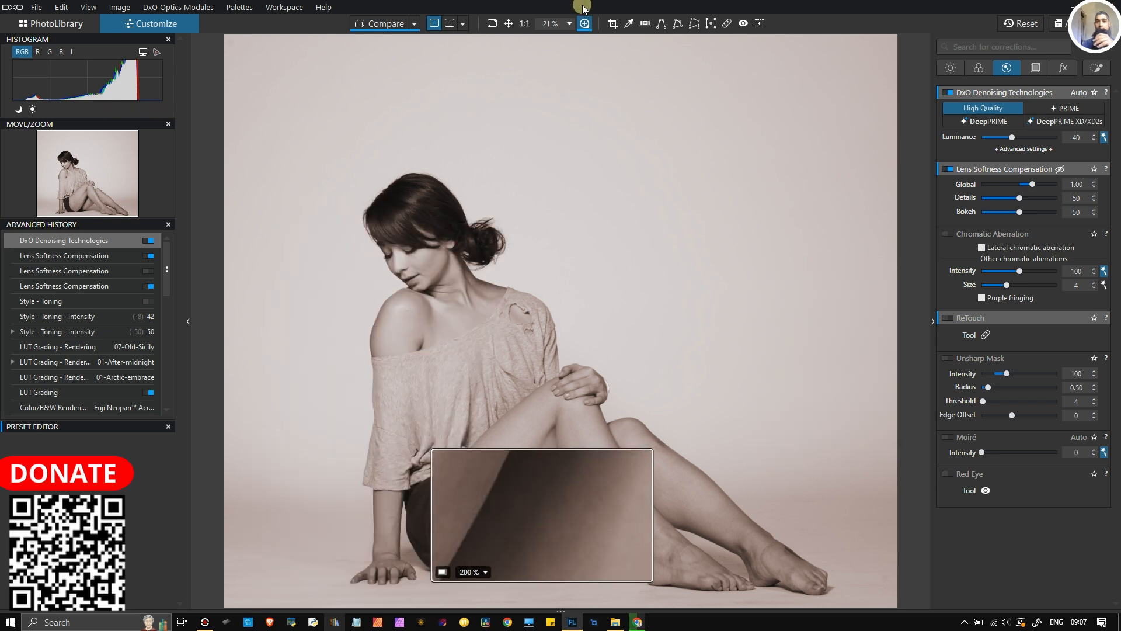
{"action": "left_click", "coordinate": [584, 24]}
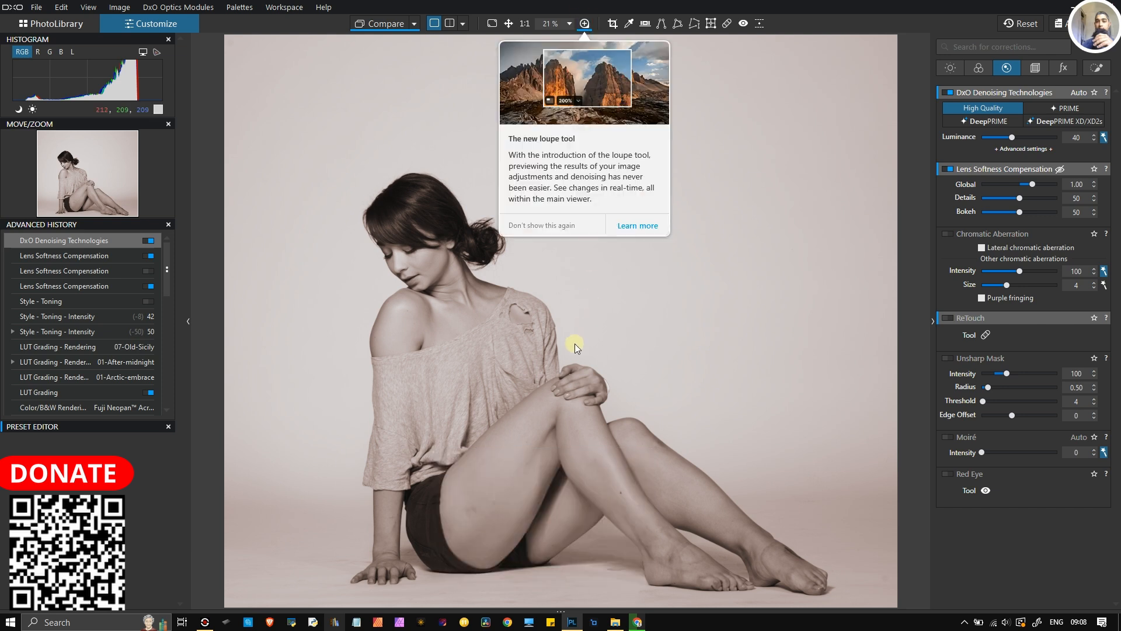
{"action": "scroll", "coordinate": [580, 343], "scroll_direction": "up", "scroll_amount": 3}
{"action": "scroll", "coordinate": [581, 345], "scroll_direction": "up", "scroll_amount": 2}
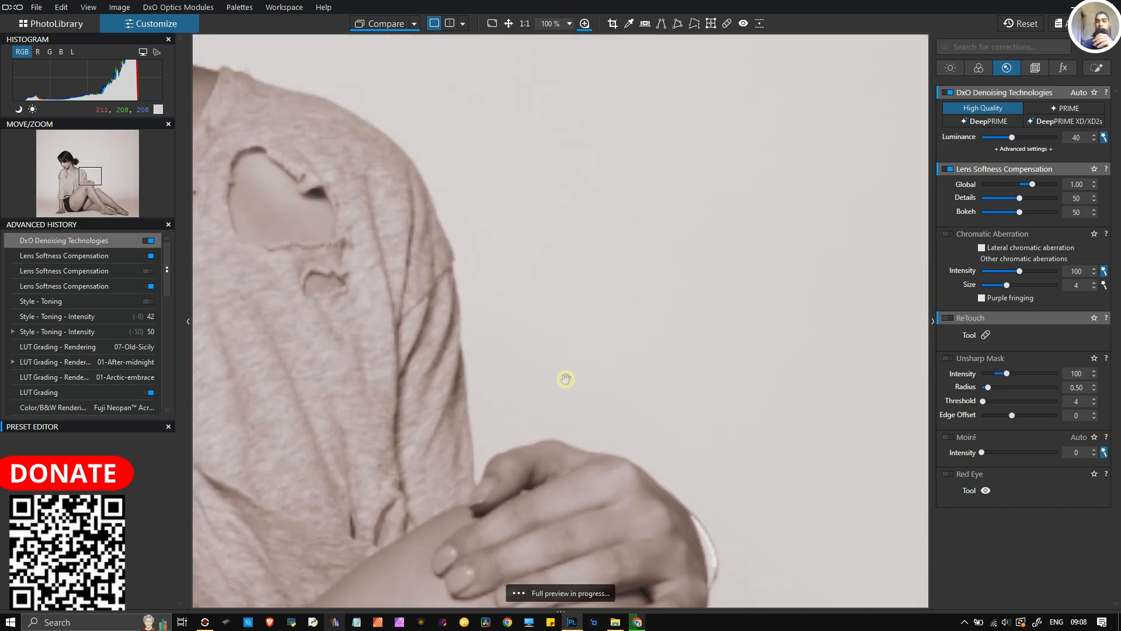
{"action": "left_click_drag", "start_coordinate": [557, 383], "coordinate": [783, 5]}
{"action": "left_click_drag", "start_coordinate": [644, 448], "coordinate": [671, 105]}
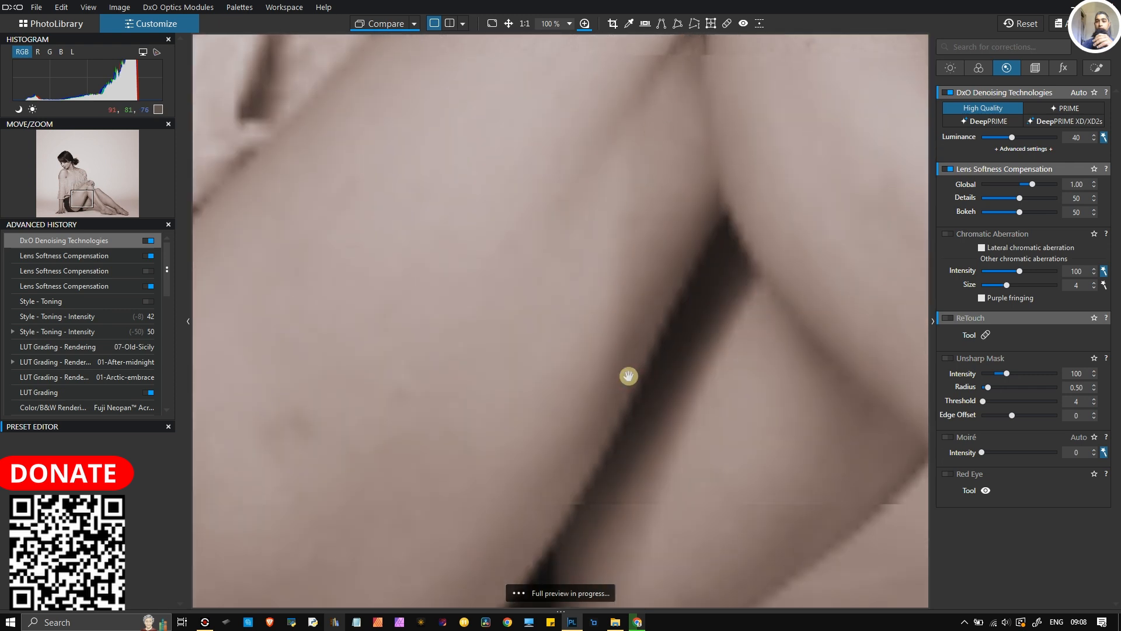
{"action": "left_click_drag", "start_coordinate": [622, 473], "coordinate": [594, 175]}
{"action": "left_click_drag", "start_coordinate": [405, 450], "coordinate": [366, 527]}
{"action": "left_click_drag", "start_coordinate": [580, 371], "coordinate": [598, 588]}
{"action": "scroll", "coordinate": [510, 386], "scroll_direction": "down", "scroll_amount": 3}
{"action": "scroll", "coordinate": [524, 386], "scroll_direction": "down", "scroll_amount": 4}
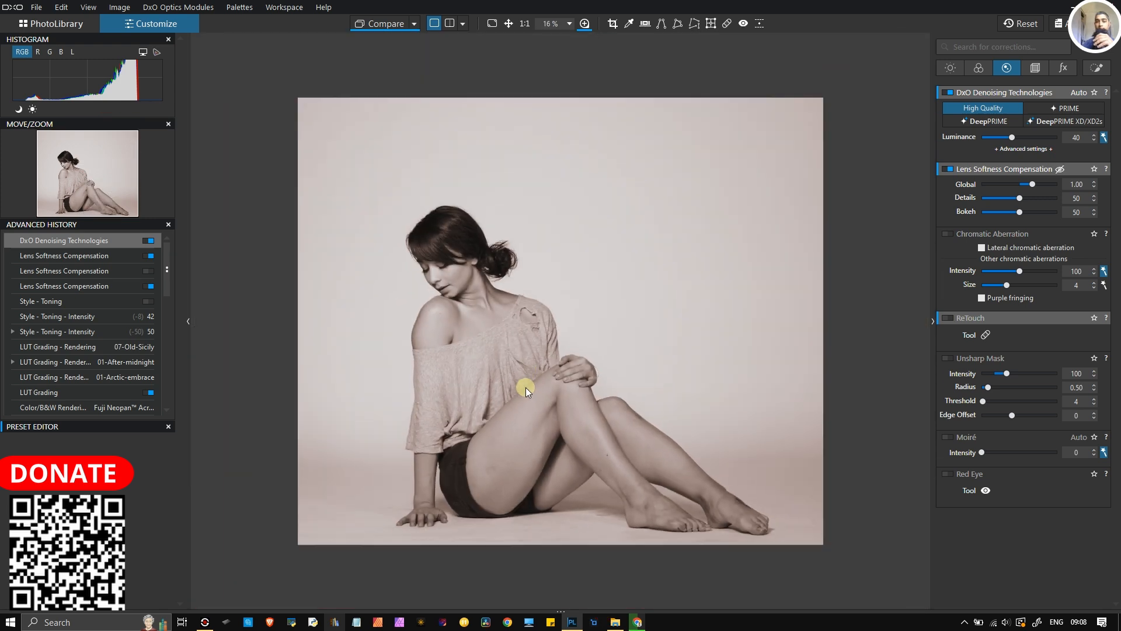
{"action": "scroll", "coordinate": [525, 387], "scroll_direction": "up", "scroll_amount": 1}
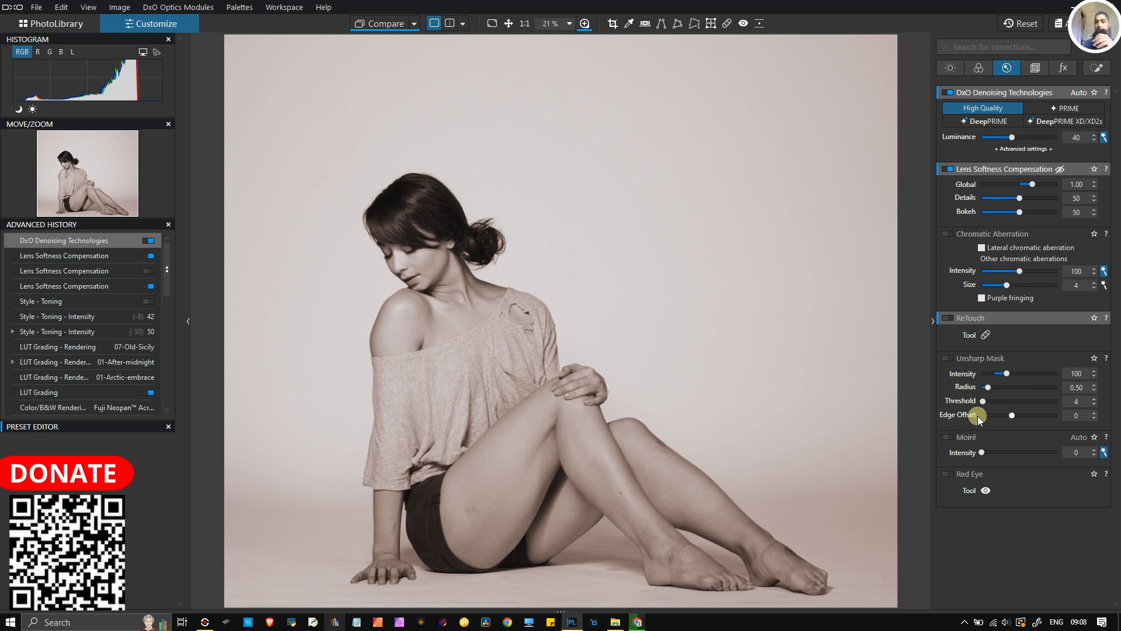
- Enable the ReTouch correction, and open and close its tool without repairing anything
{"action": "left_click", "coordinate": [947, 318]}
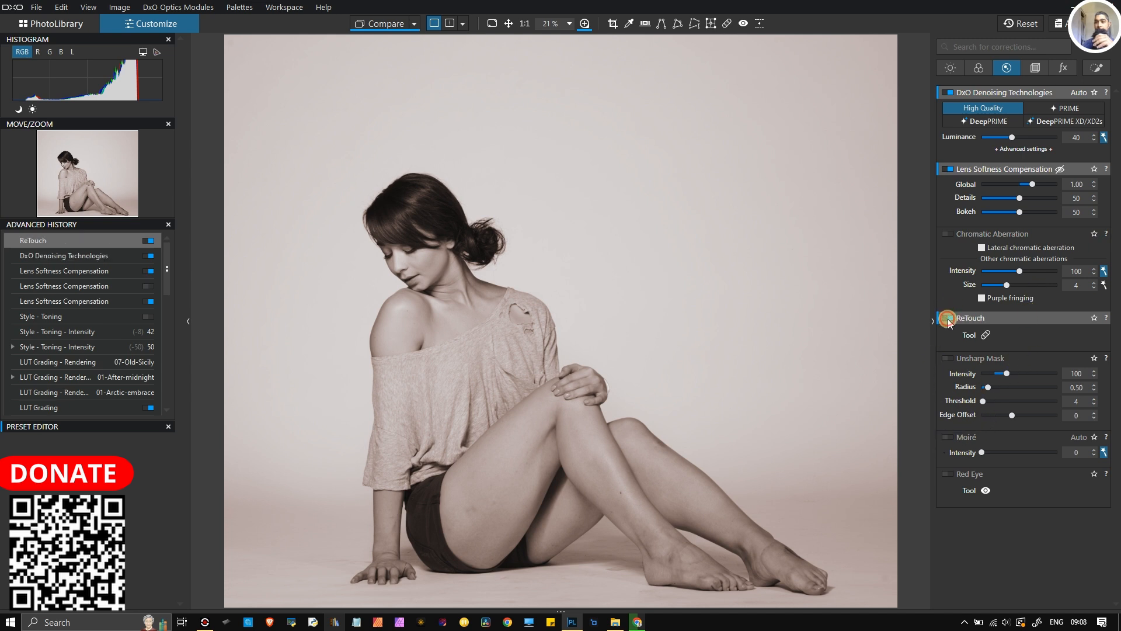
{"action": "left_click", "coordinate": [986, 335]}
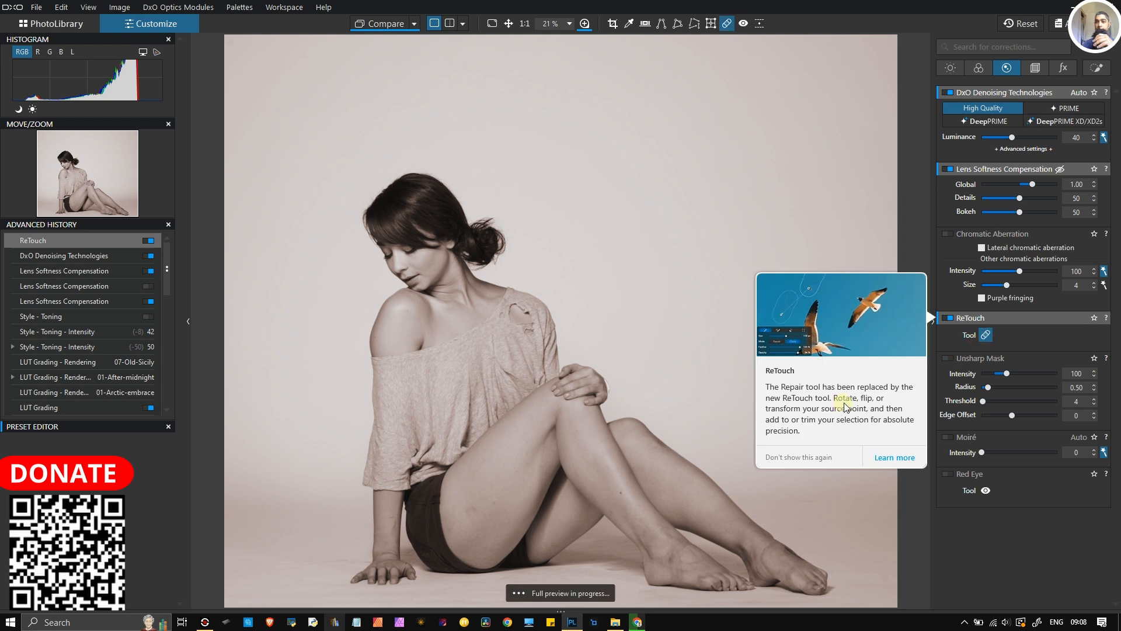
{"action": "left_click", "coordinate": [986, 335]}
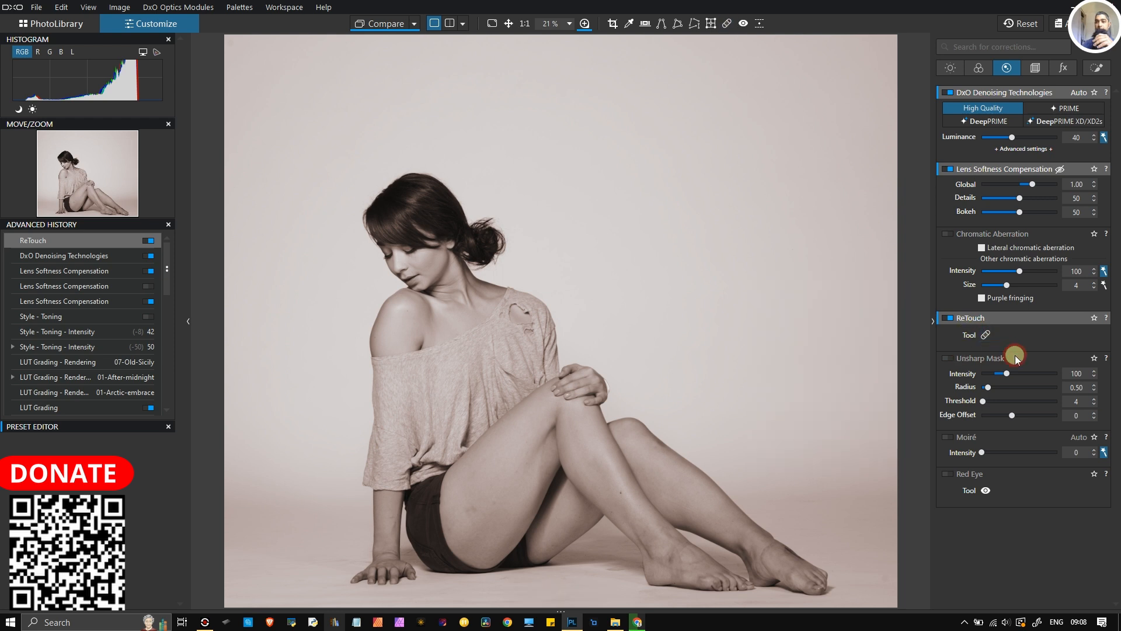
- Enable the automatic Horizon correction and the Distortion correction based on the DxO Optics Module
{"action": "left_click", "coordinate": [1034, 70]}
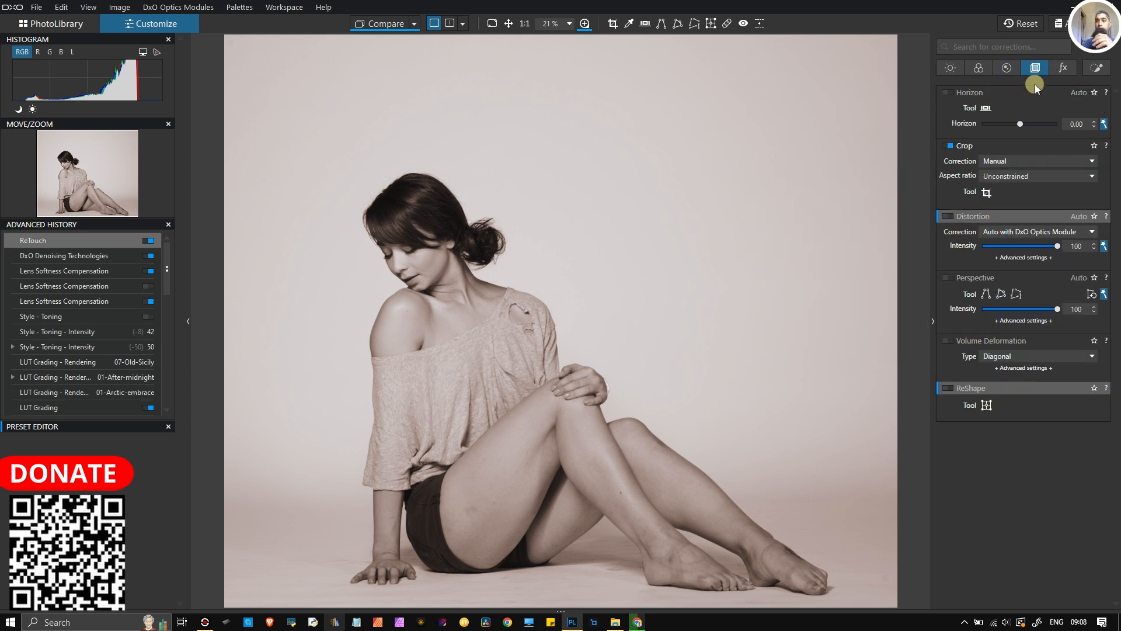
{"action": "left_click", "coordinate": [948, 93]}
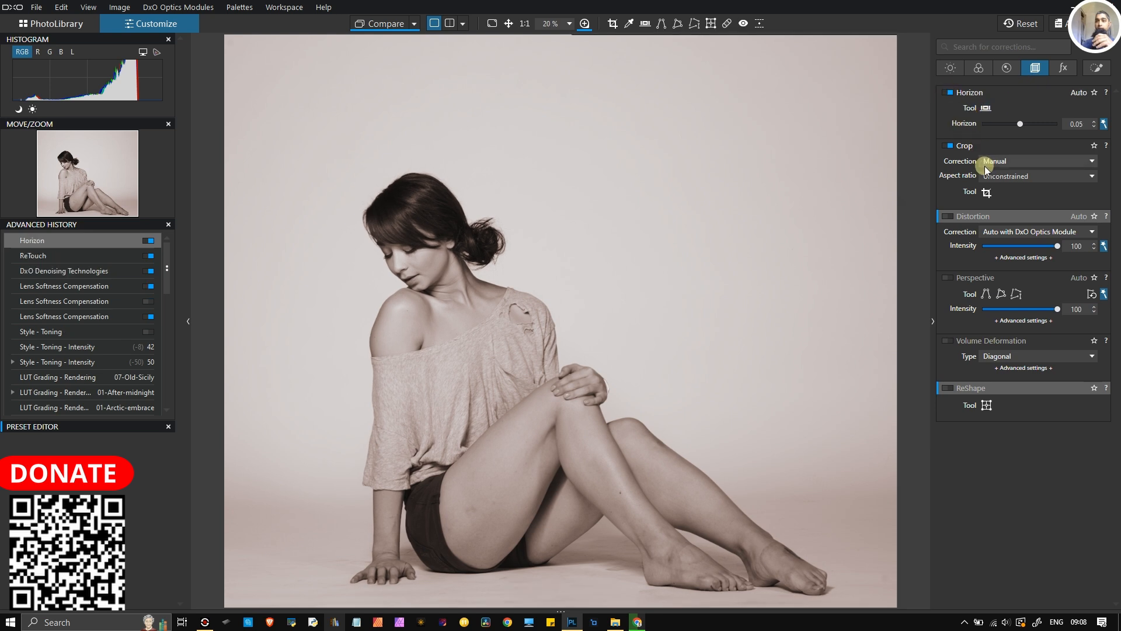
{"action": "left_click", "coordinate": [948, 217]}
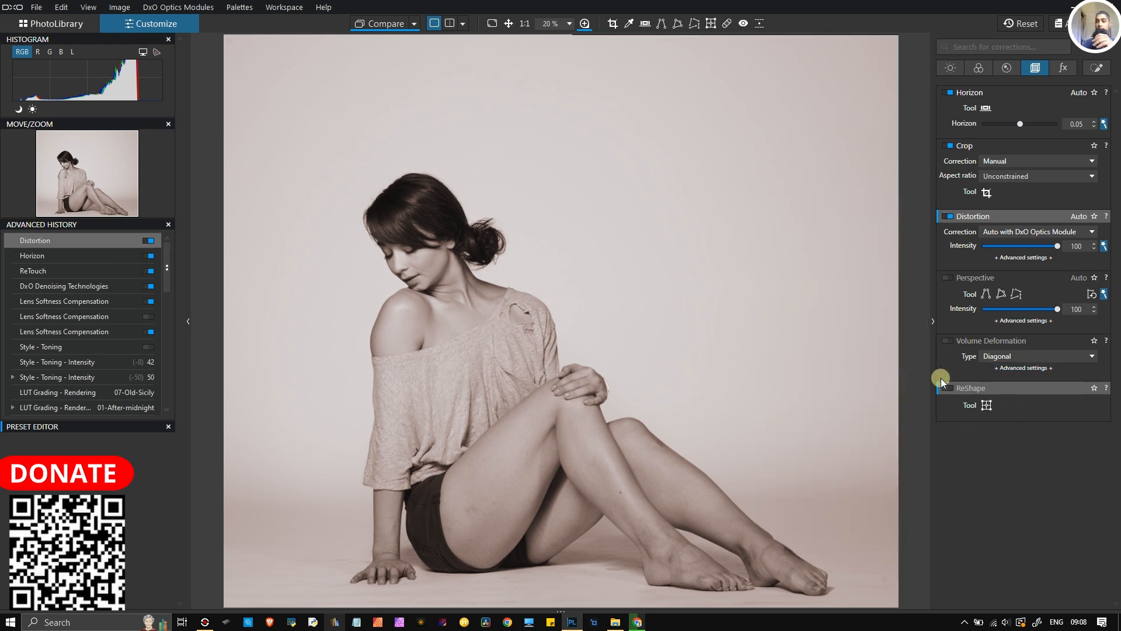
- Enable Volume Deformation, compare the Diagonal and Horizontal / Vertical types, and keep Horizontal / Vertical
{"action": "left_click", "coordinate": [949, 338]}
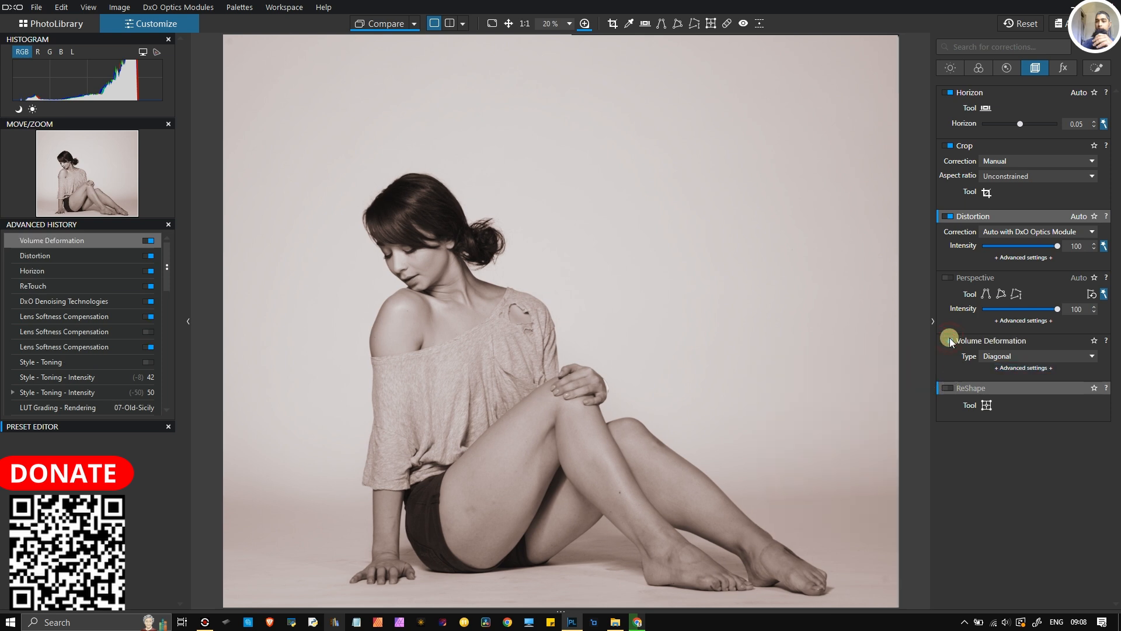
{"action": "left_click", "coordinate": [1009, 356]}
{"action": "left_click", "coordinate": [1010, 381]}
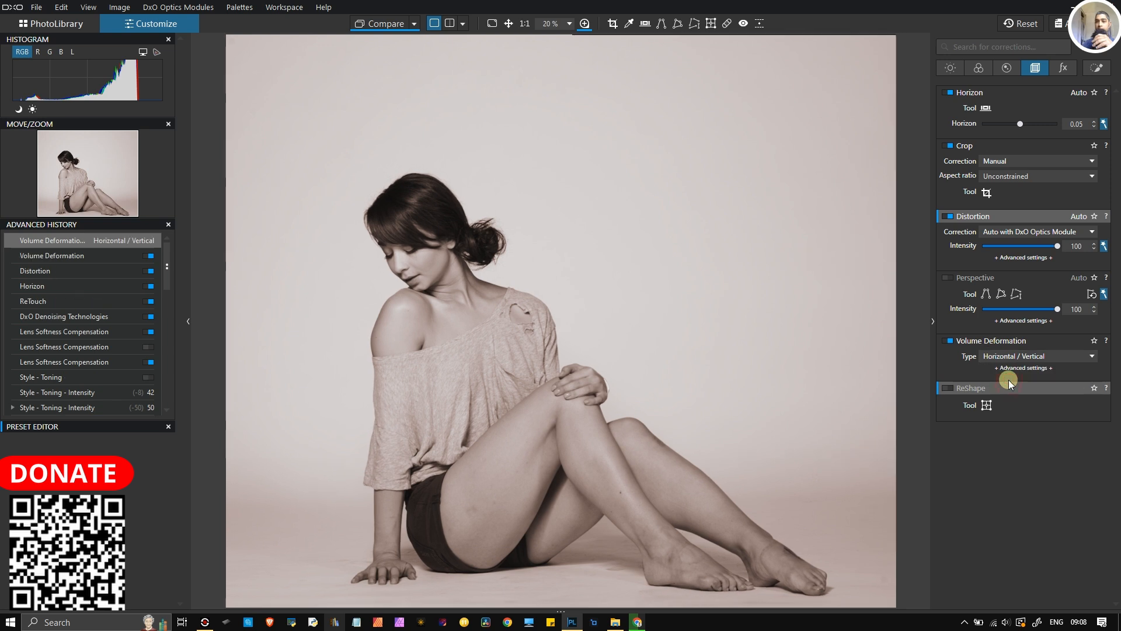
{"action": "left_click", "coordinate": [1007, 356]}
{"action": "left_click", "coordinate": [1007, 368]}
{"action": "left_click", "coordinate": [1008, 356]}
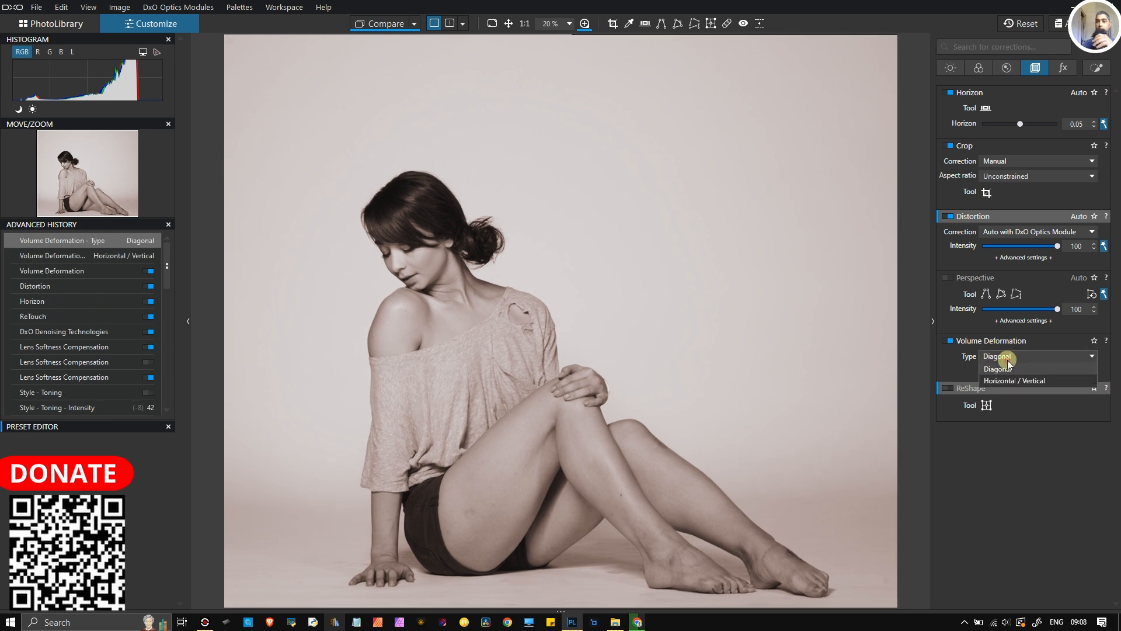
{"action": "left_click", "coordinate": [1004, 377]}
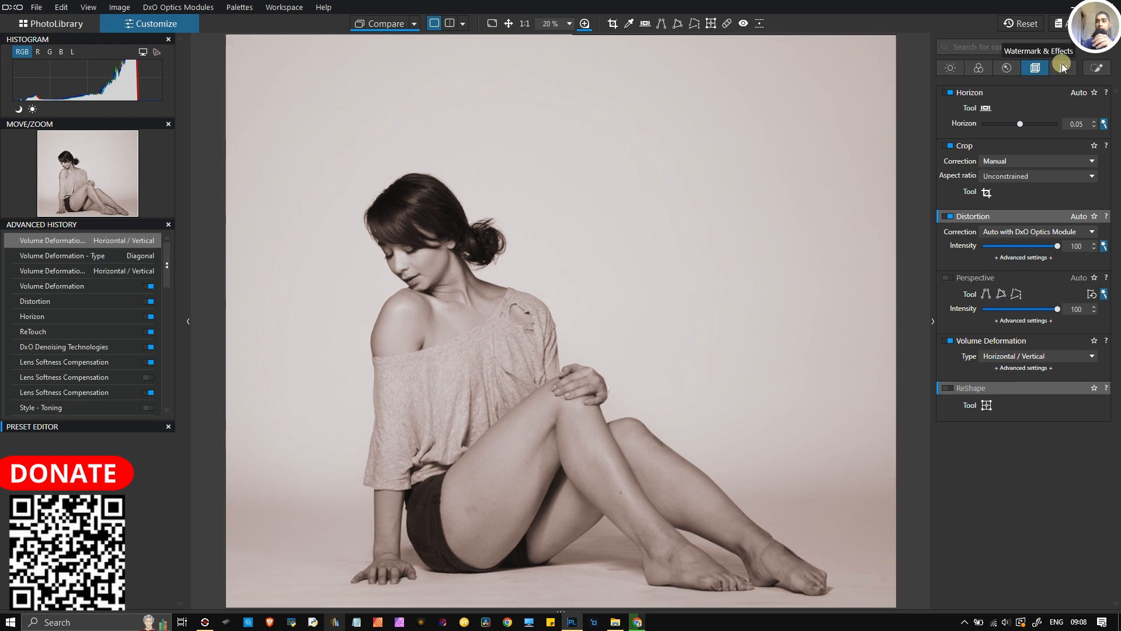
- Add a local control point on the woman's face and enlarge its circle to take in her whole head and shoulder
{"action": "left_click", "coordinate": [1095, 70]}
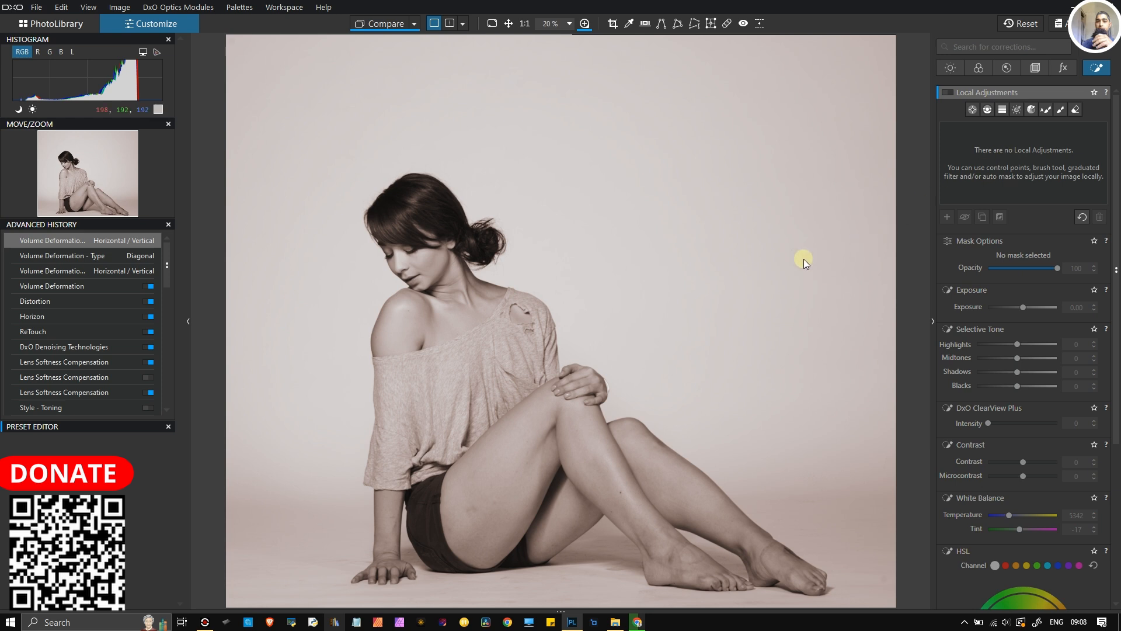
{"action": "left_click", "coordinate": [970, 110]}
{"action": "left_click", "coordinate": [514, 325]}
{"action": "left_click_drag", "start_coordinate": [514, 325], "coordinate": [419, 247]}
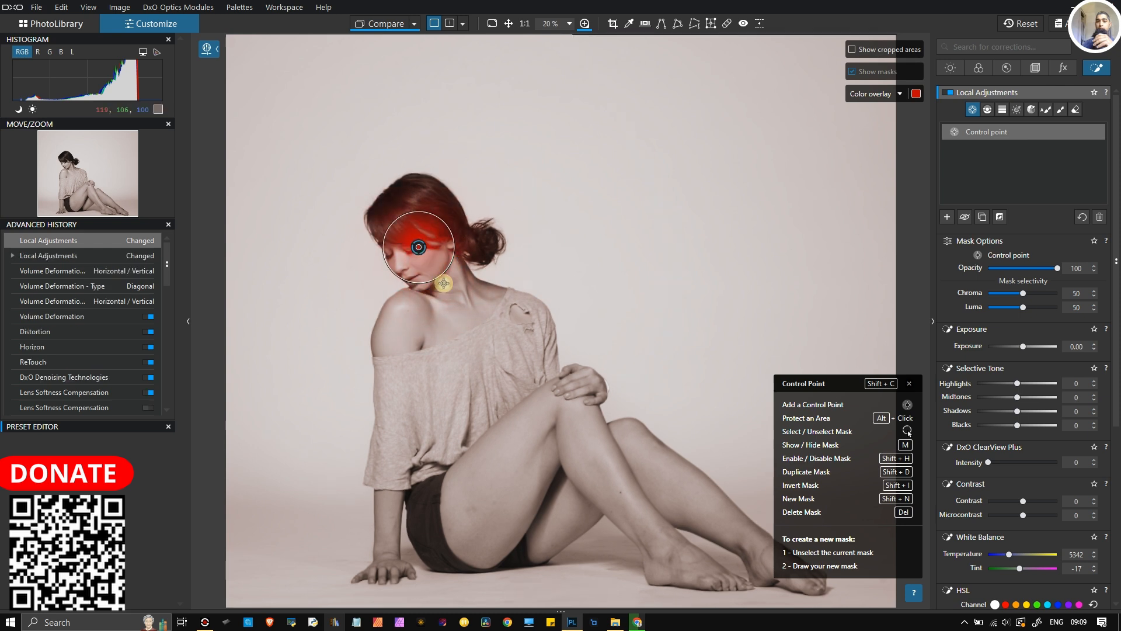
{"action": "left_click_drag", "start_coordinate": [443, 272], "coordinate": [480, 320]}
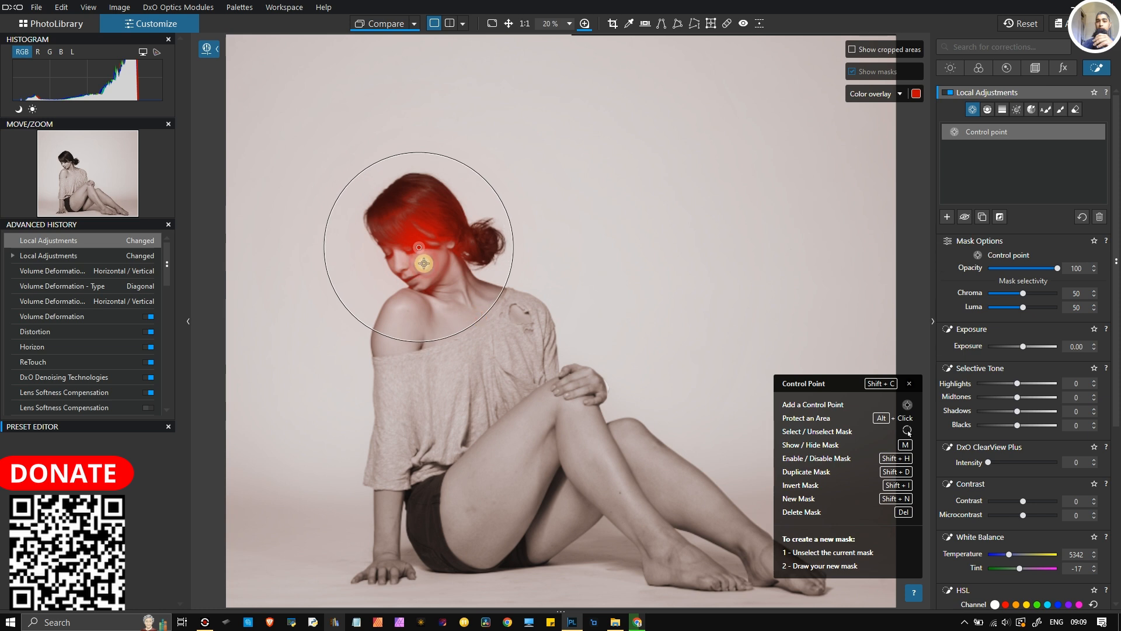
{"action": "left_click_drag", "start_coordinate": [418, 247], "coordinate": [416, 262]}
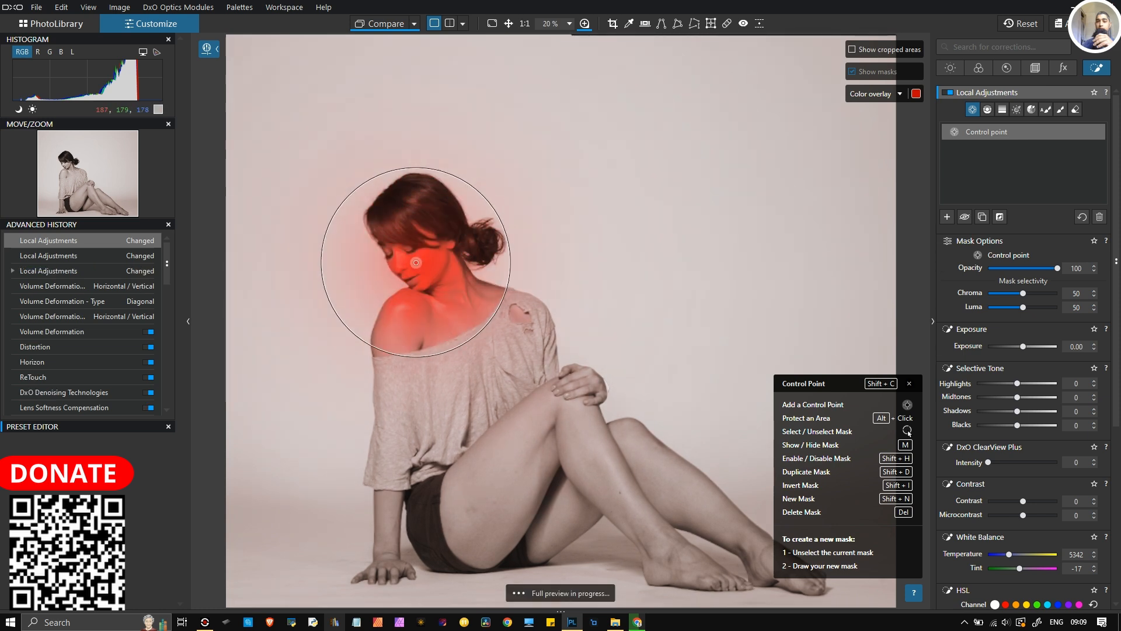
{"action": "left_click", "coordinate": [1075, 289]}
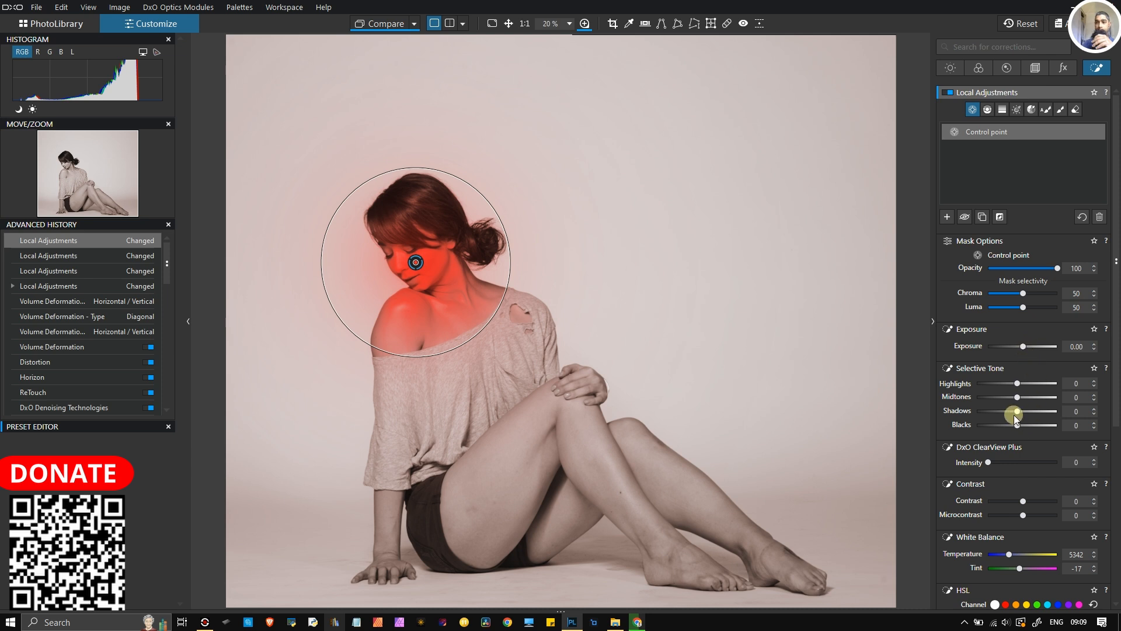
- Set the face control point's Highlights to -22, Contrast to -9 and Exposure to 0.97
{"action": "left_click_drag", "start_coordinate": [1016, 383], "coordinate": [1008, 383]}
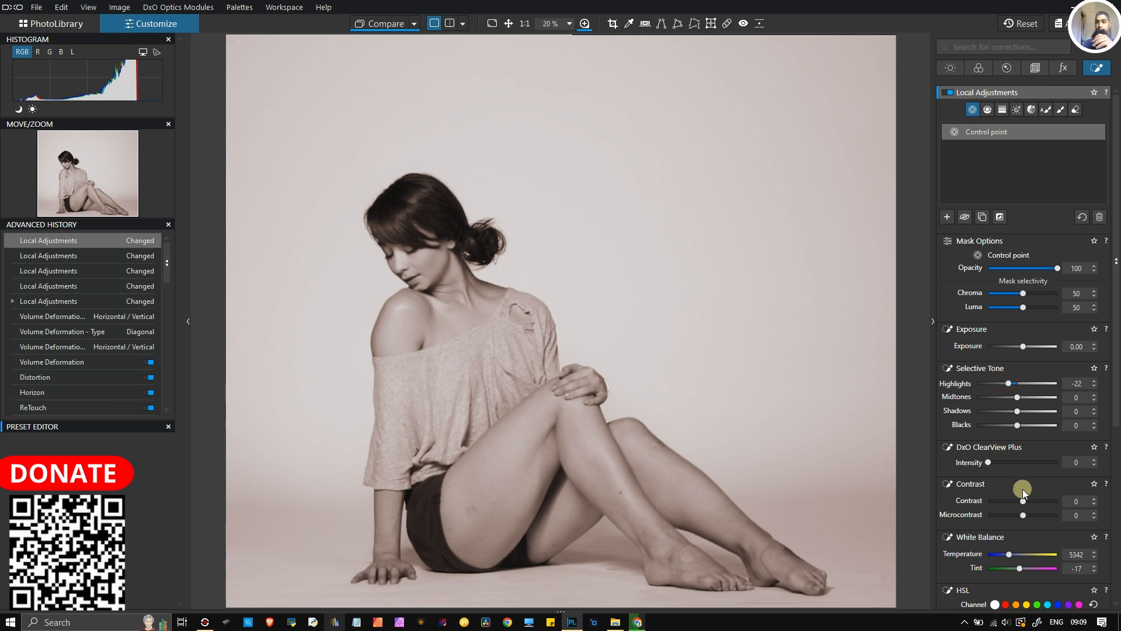
{"action": "left_click_drag", "start_coordinate": [1021, 499], "coordinate": [1019, 500]}
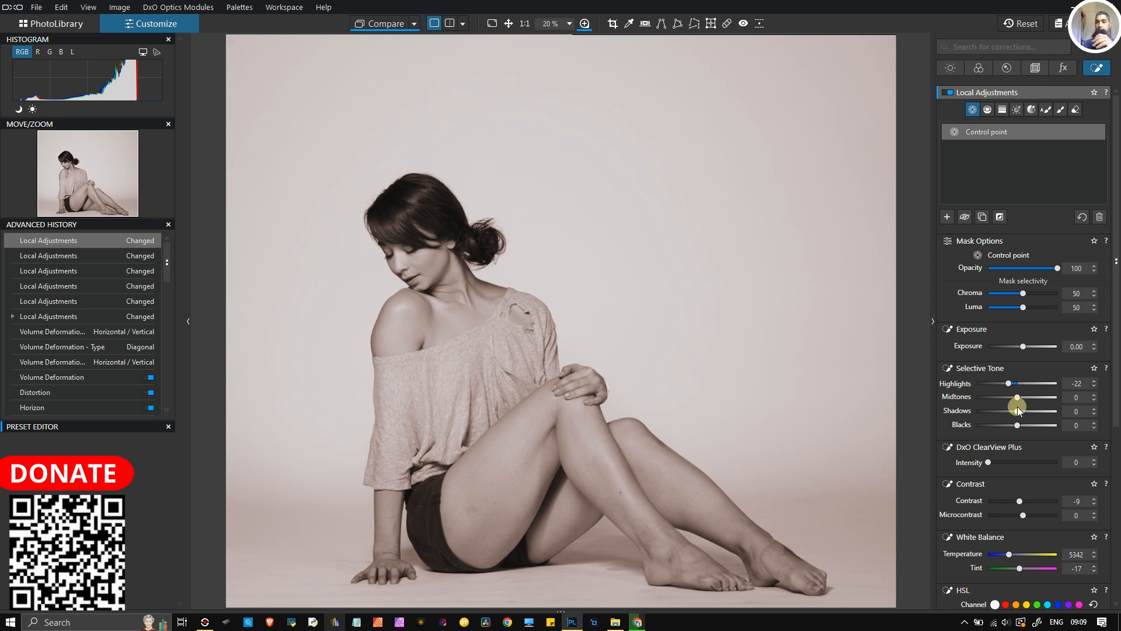
{"action": "left_click_drag", "start_coordinate": [1021, 347], "coordinate": [1031, 348]}
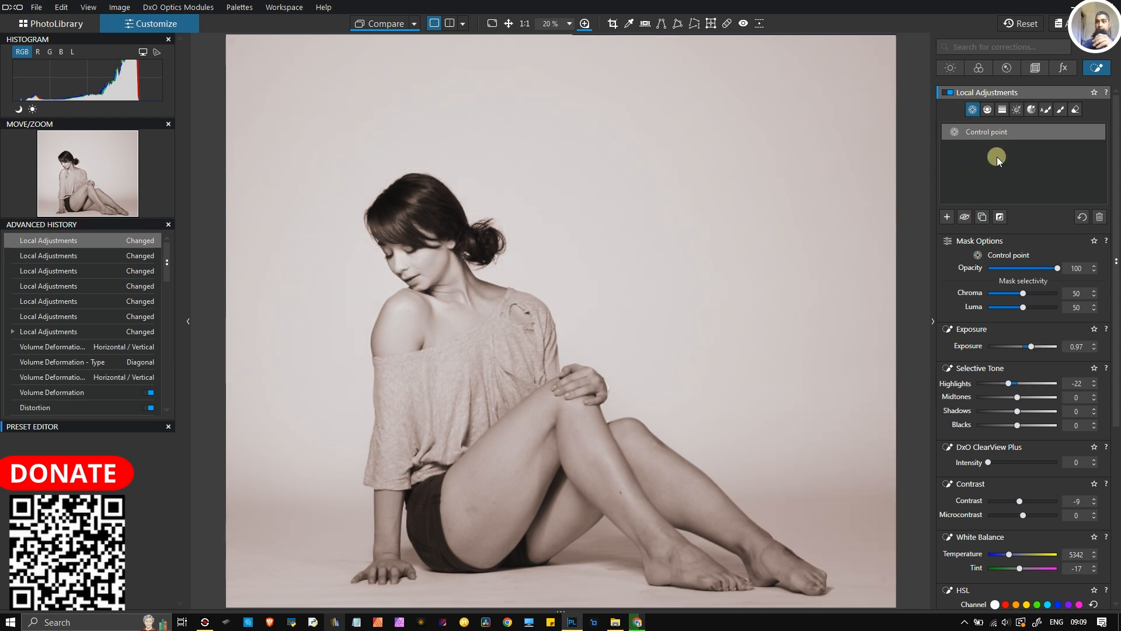
- Extend the mask with control points below the raised knee and on the thigh, supporting wrist, far ankle and near foot
{"action": "left_click", "coordinate": [591, 441]}
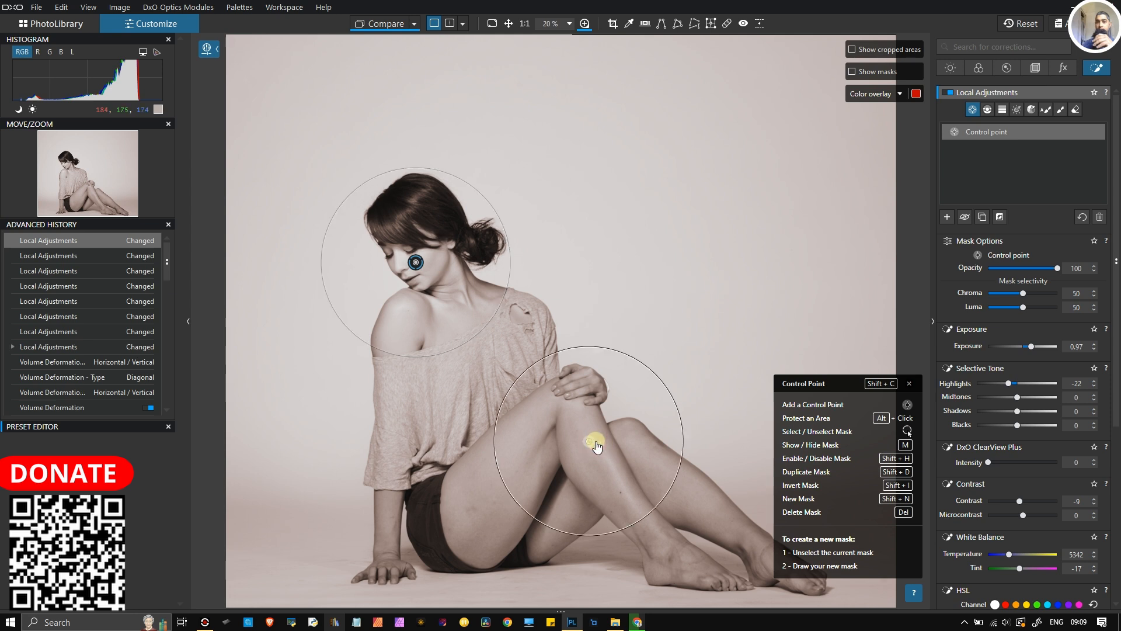
{"action": "left_click", "coordinate": [468, 532]}
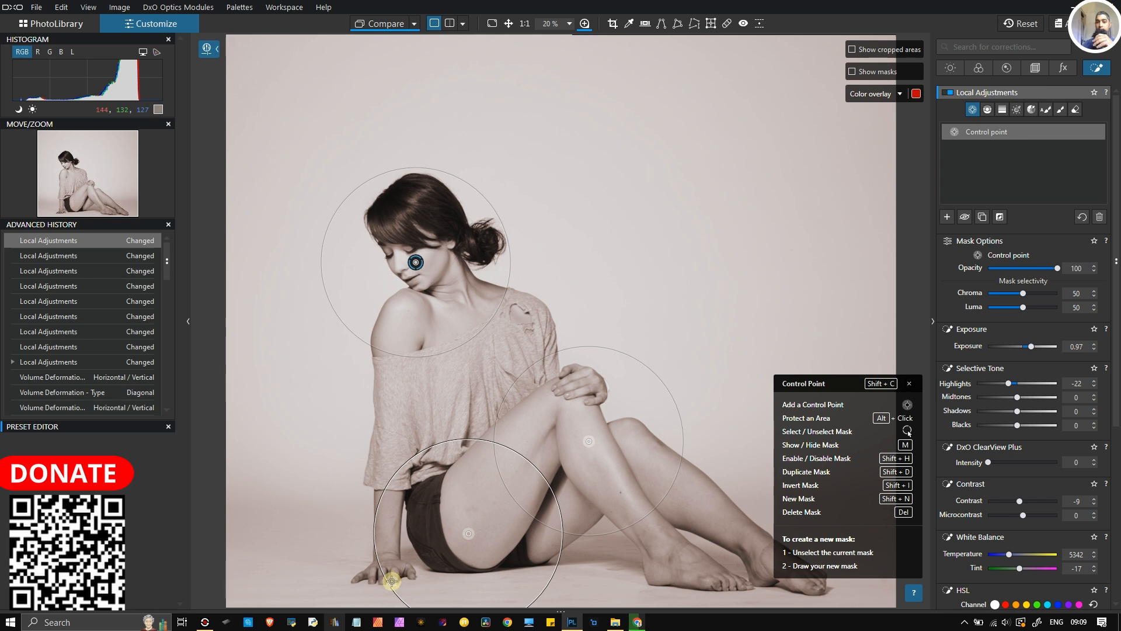
{"action": "left_click", "coordinate": [389, 555]}
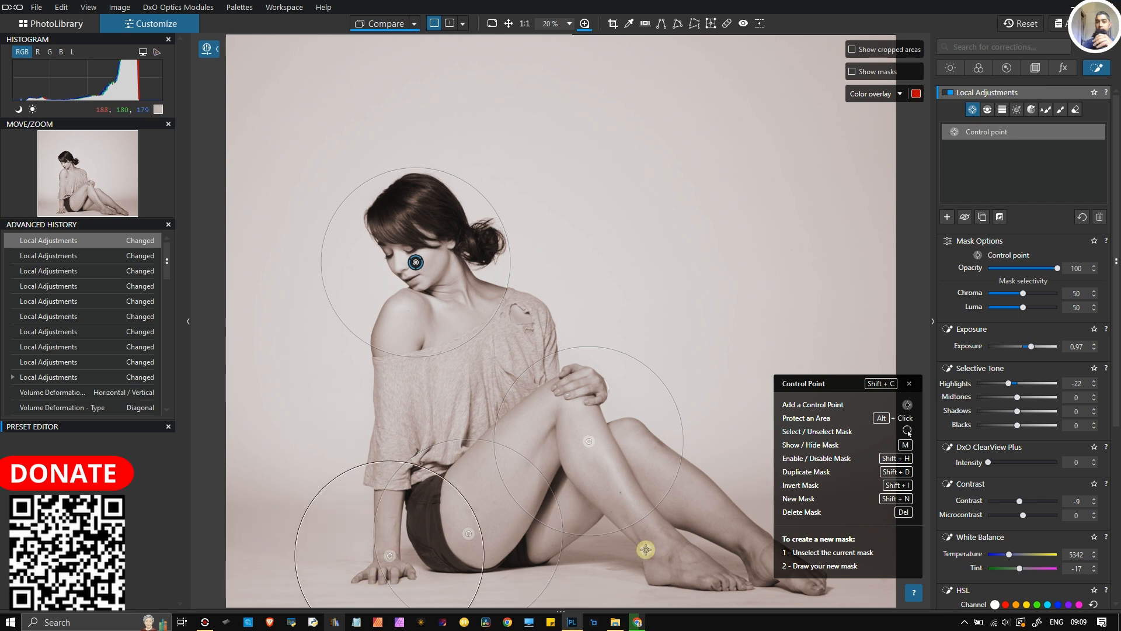
{"action": "left_click", "coordinate": [758, 553]}
{"action": "left_click", "coordinate": [685, 572]}
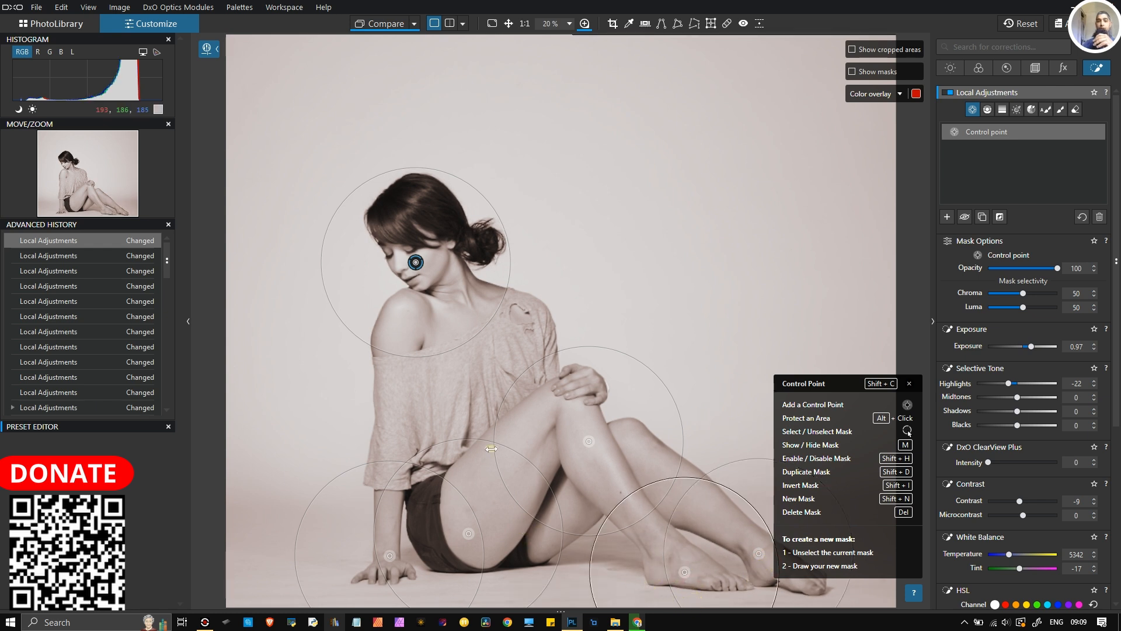
{"action": "scroll", "coordinate": [573, 310], "scroll_direction": "down", "scroll_amount": 3}
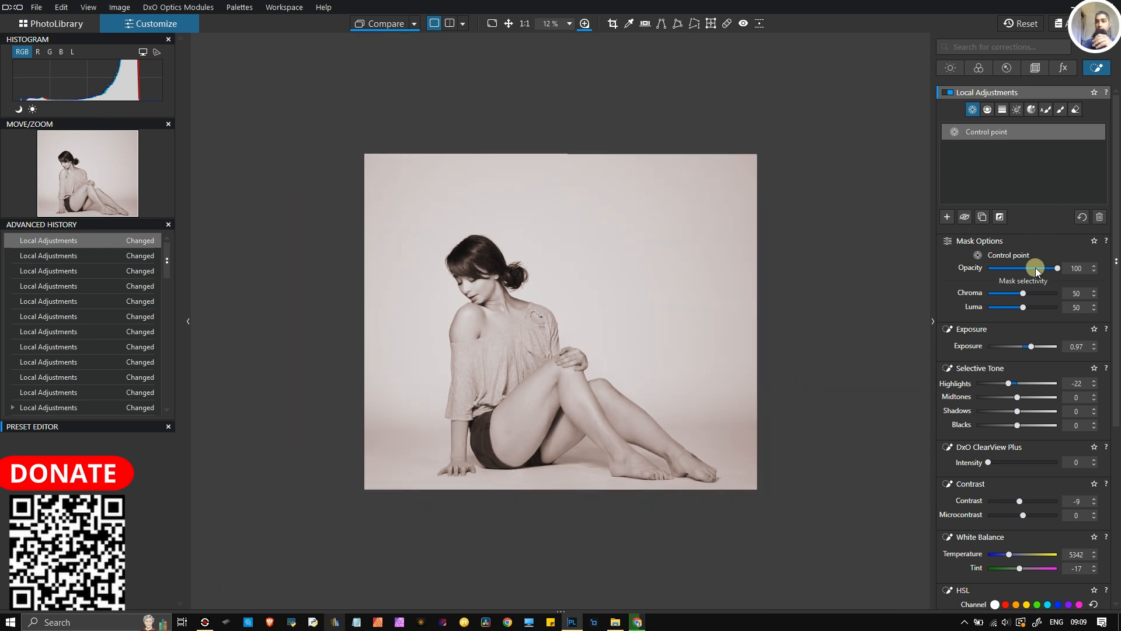
- Adjust the control point mask to Blacks -13, Highlights -46 and Exposure 1.71, and look through its remaining settings
{"action": "left_click_drag", "start_coordinate": [1017, 424], "coordinate": [1014, 426]}
{"action": "left_click_drag", "start_coordinate": [1008, 384], "coordinate": [998, 386]}
{"action": "left_click_drag", "start_coordinate": [1031, 346], "coordinate": [1035, 352]}
{"action": "scroll", "coordinate": [1042, 506], "scroll_direction": "down", "scroll_amount": 3}
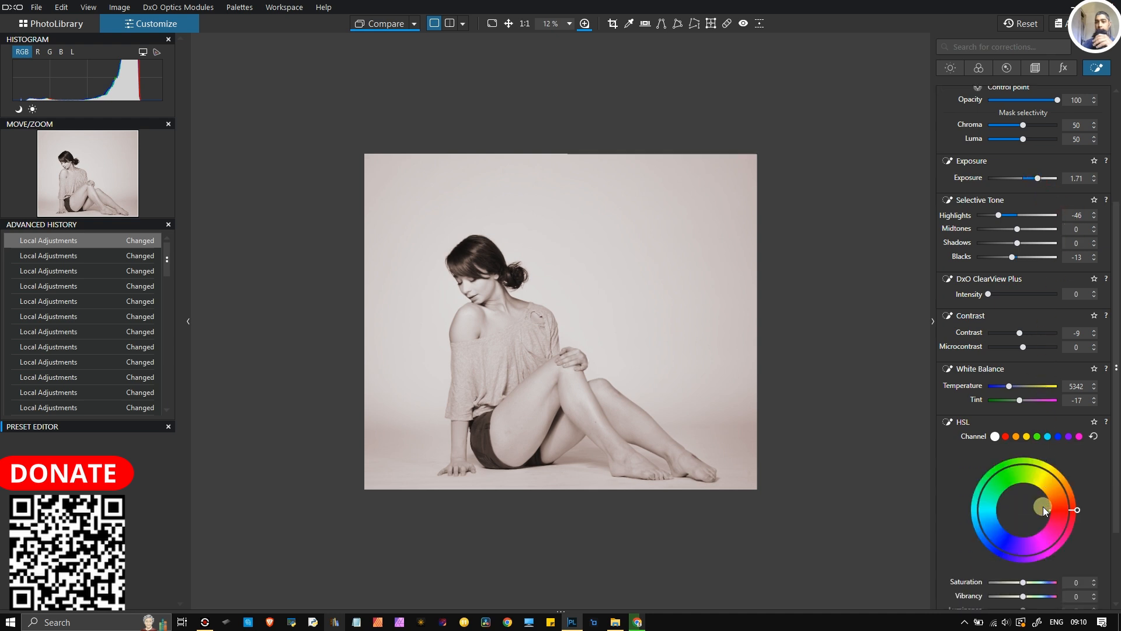
{"action": "scroll", "coordinate": [874, 328], "scroll_direction": "up", "scroll_amount": 3}
{"action": "scroll", "coordinate": [822, 310], "scroll_direction": "down", "scroll_amount": 1}
{"action": "scroll", "coordinate": [820, 303], "scroll_direction": "down", "scroll_amount": 2}
{"action": "scroll", "coordinate": [1036, 193], "scroll_direction": "up", "scroll_amount": 3}
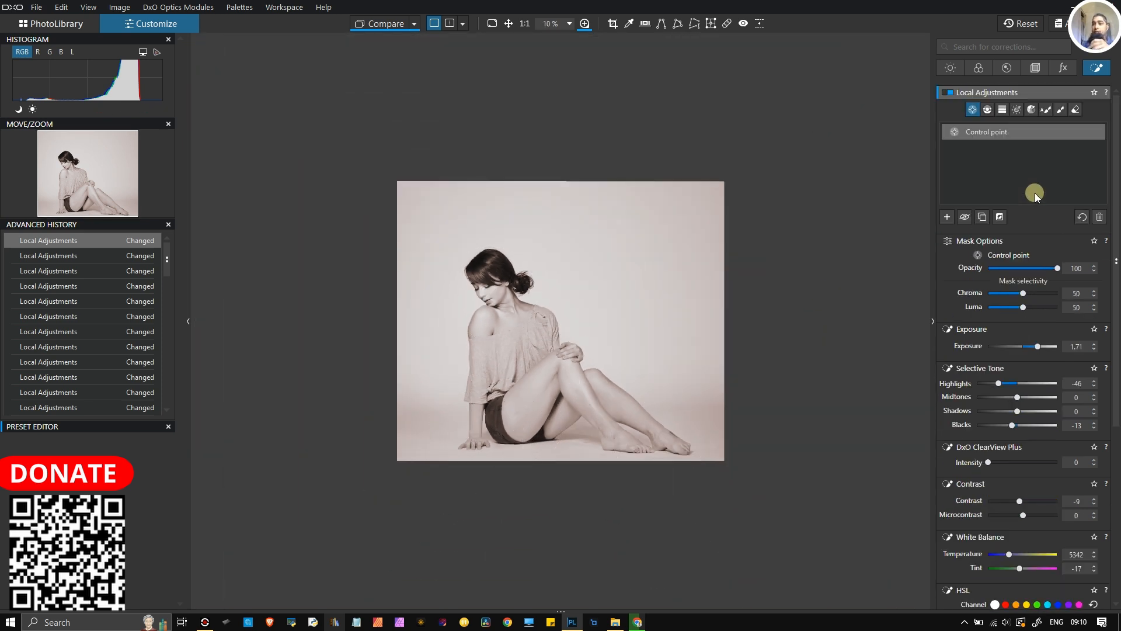
- Start a new control point mask on the backdrop beside the woman's chest and size its circle to take in nearly the whole photo
{"action": "left_click", "coordinate": [946, 218]}
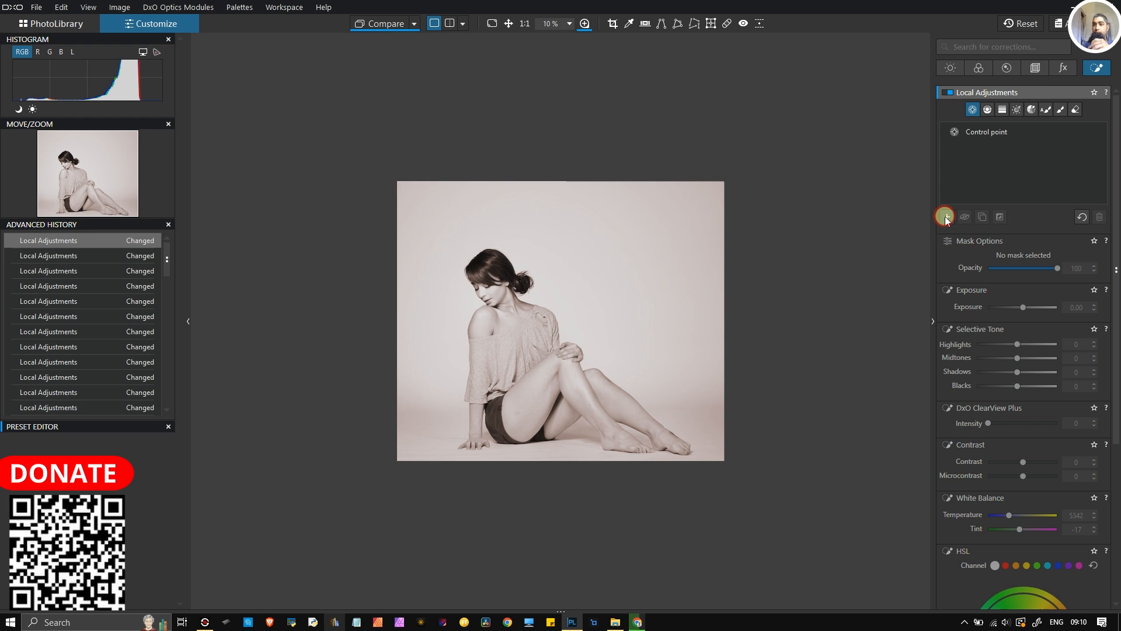
{"action": "left_click", "coordinate": [983, 109]}
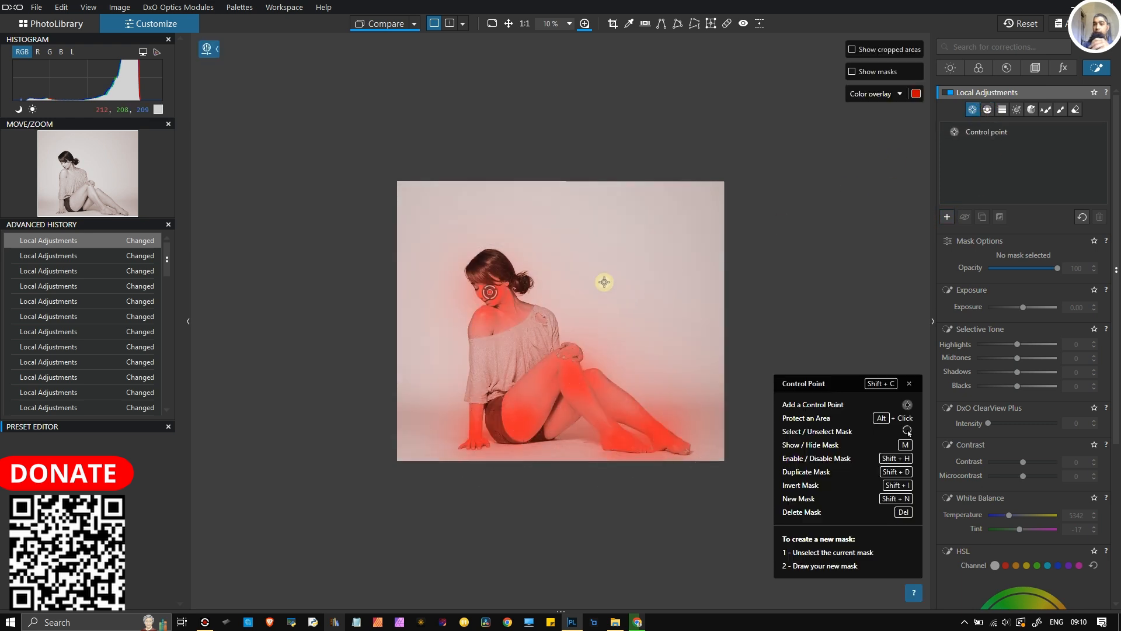
{"action": "left_click", "coordinate": [596, 261]}
{"action": "left_click_drag", "start_coordinate": [565, 293], "coordinate": [412, 412]}
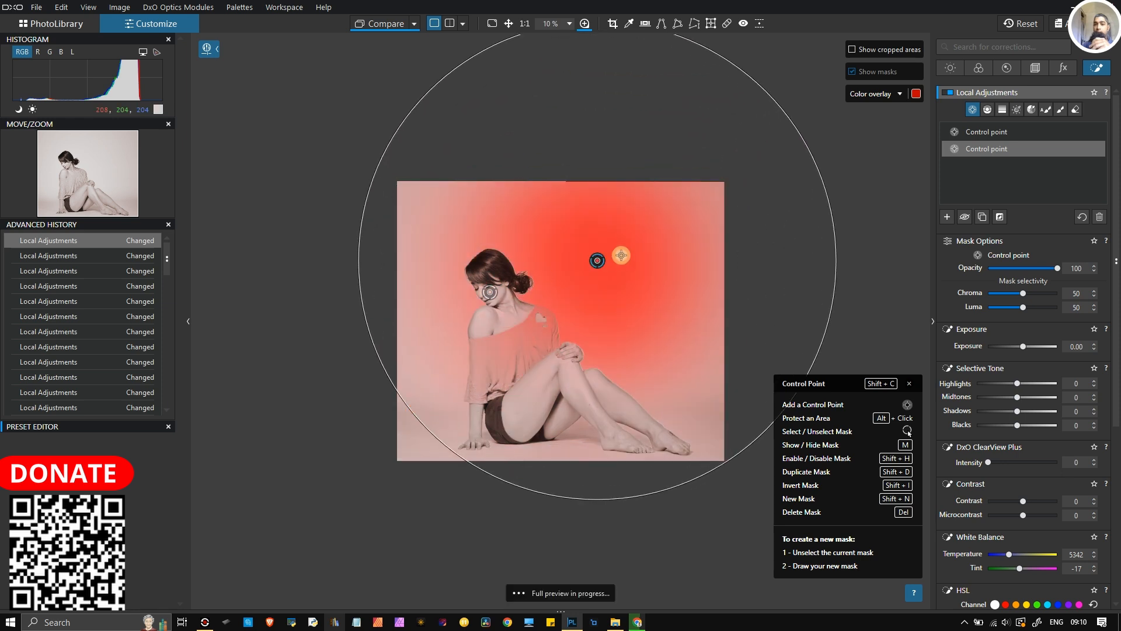
{"action": "left_click_drag", "start_coordinate": [597, 261], "coordinate": [557, 315]}
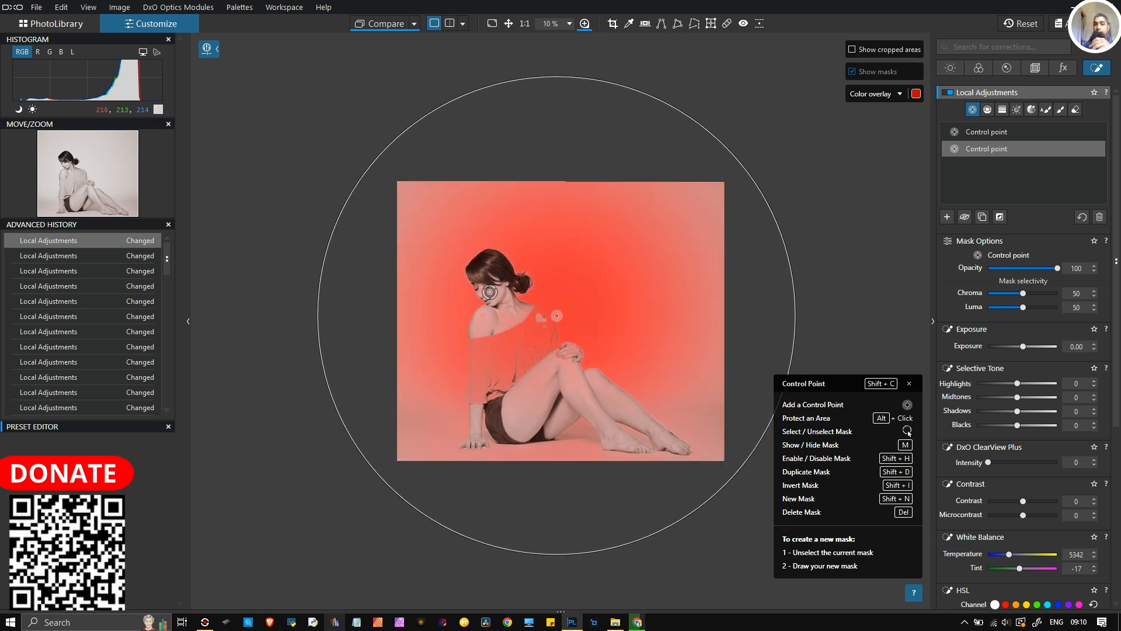
{"action": "left_click_drag", "start_coordinate": [719, 140], "coordinate": [700, 165]}
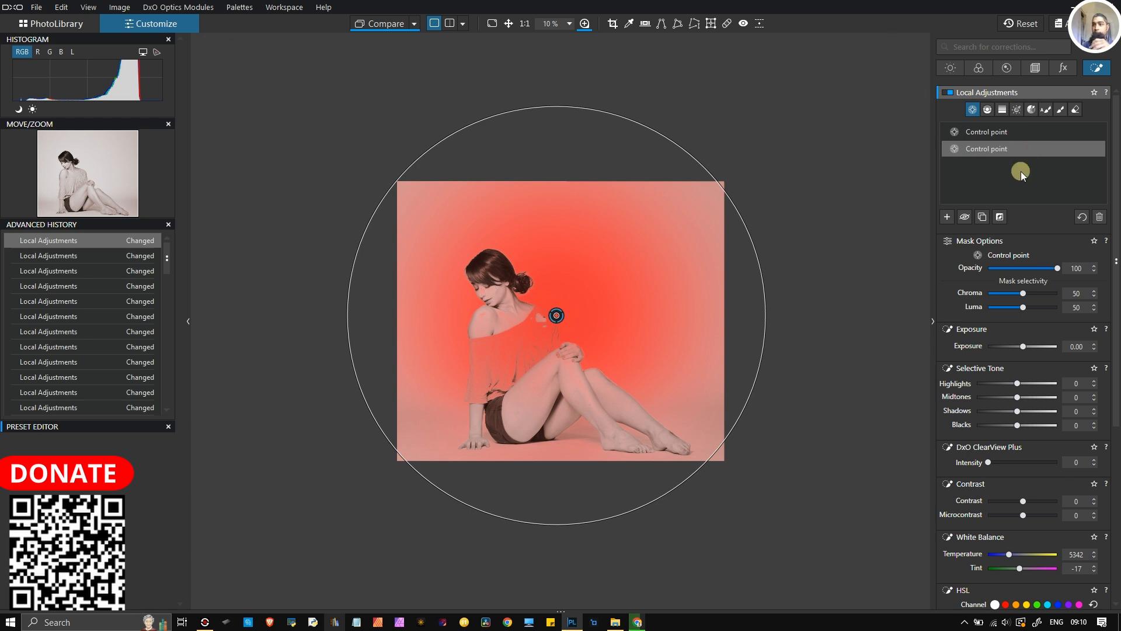
- Invert the new mask, move its control point onto the raised knee and enlarge its circle beyond the photo's corners
{"action": "left_click", "coordinate": [999, 217]}
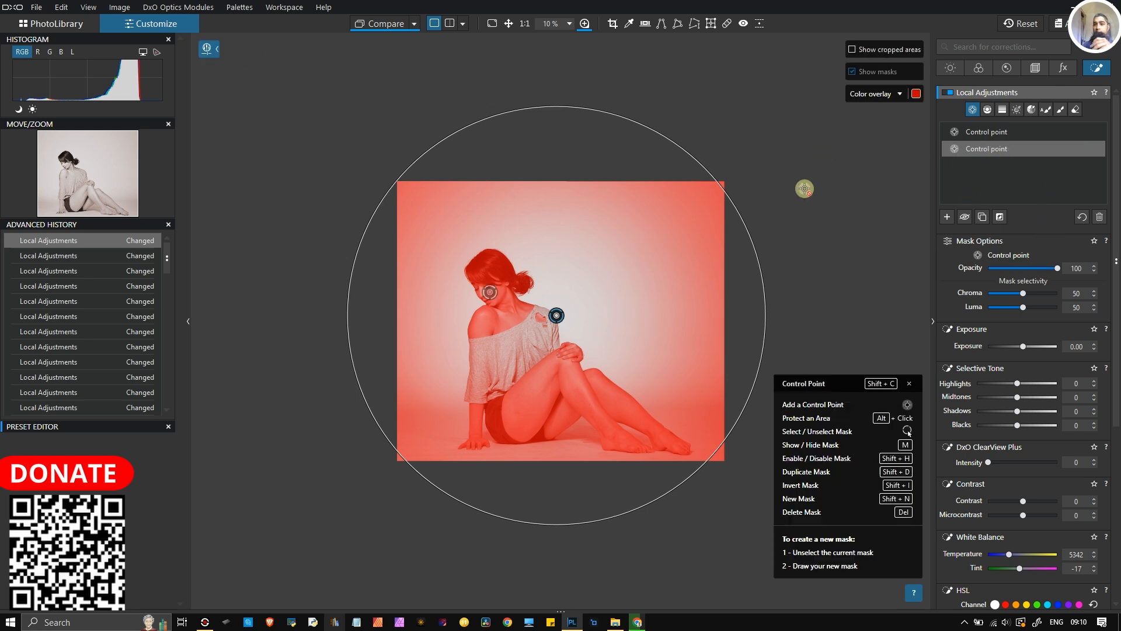
{"action": "left_click_drag", "start_coordinate": [750, 233], "coordinate": [677, 262]}
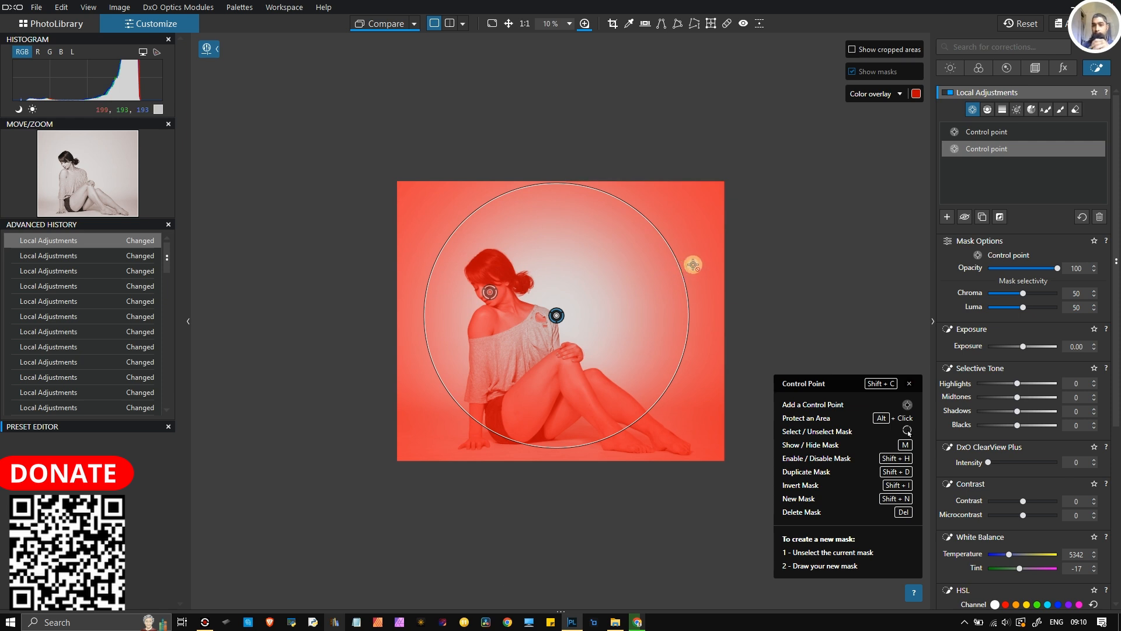
{"action": "left_click_drag", "start_coordinate": [678, 267], "coordinate": [784, 217]}
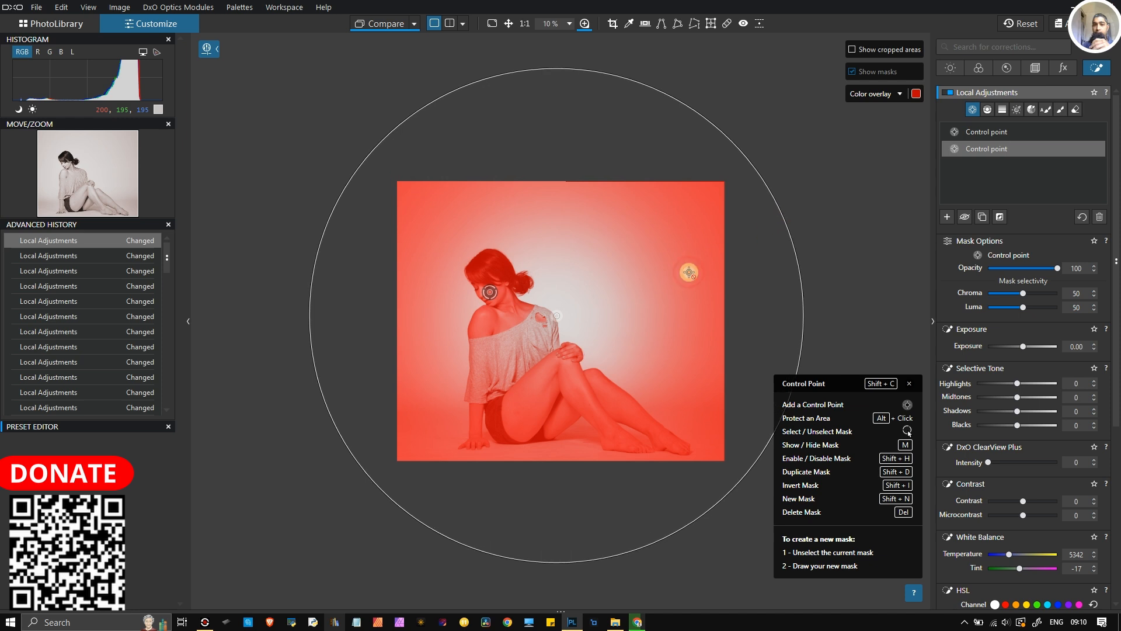
{"action": "left_click_drag", "start_coordinate": [566, 313], "coordinate": [537, 352]}
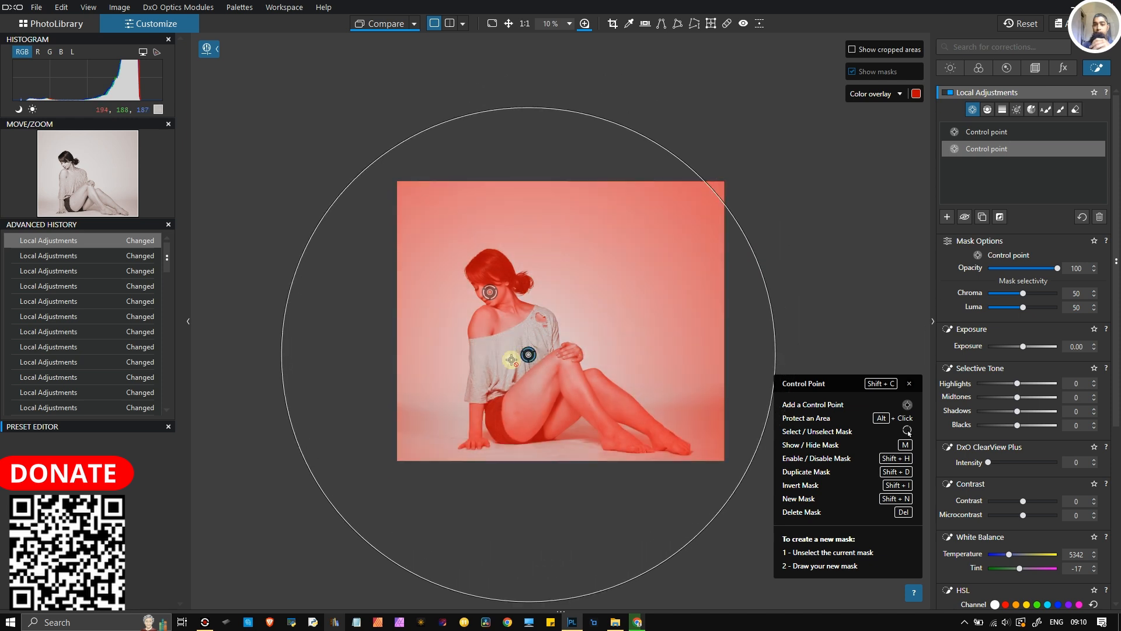
{"action": "left_click_drag", "start_coordinate": [528, 355], "coordinate": [569, 374]}
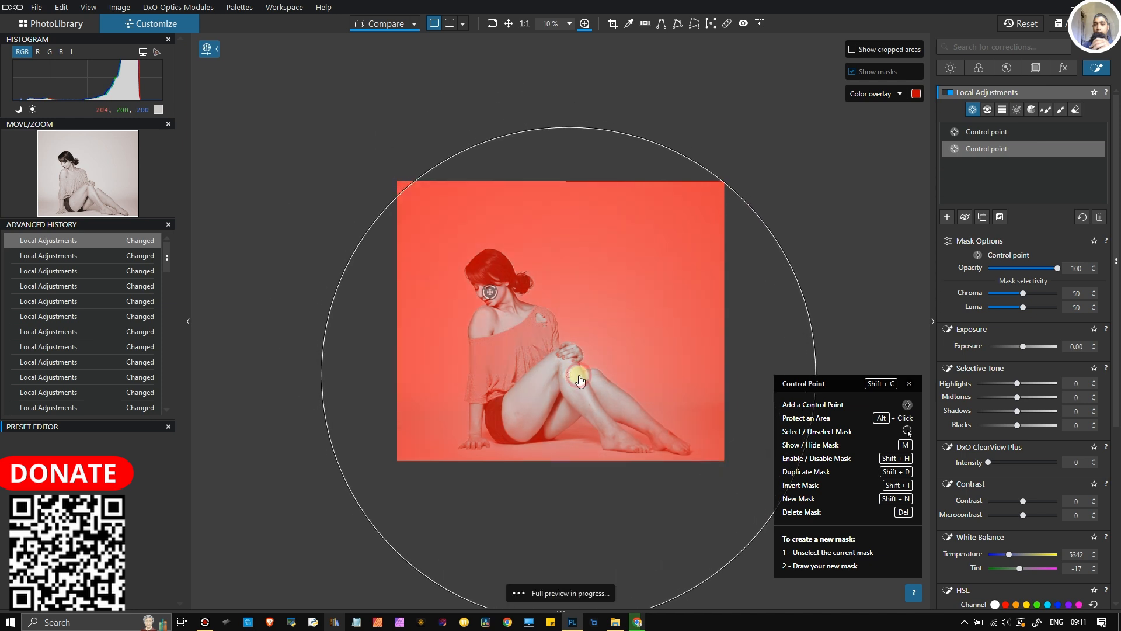
{"action": "left_click_drag", "start_coordinate": [774, 244], "coordinate": [796, 210]}
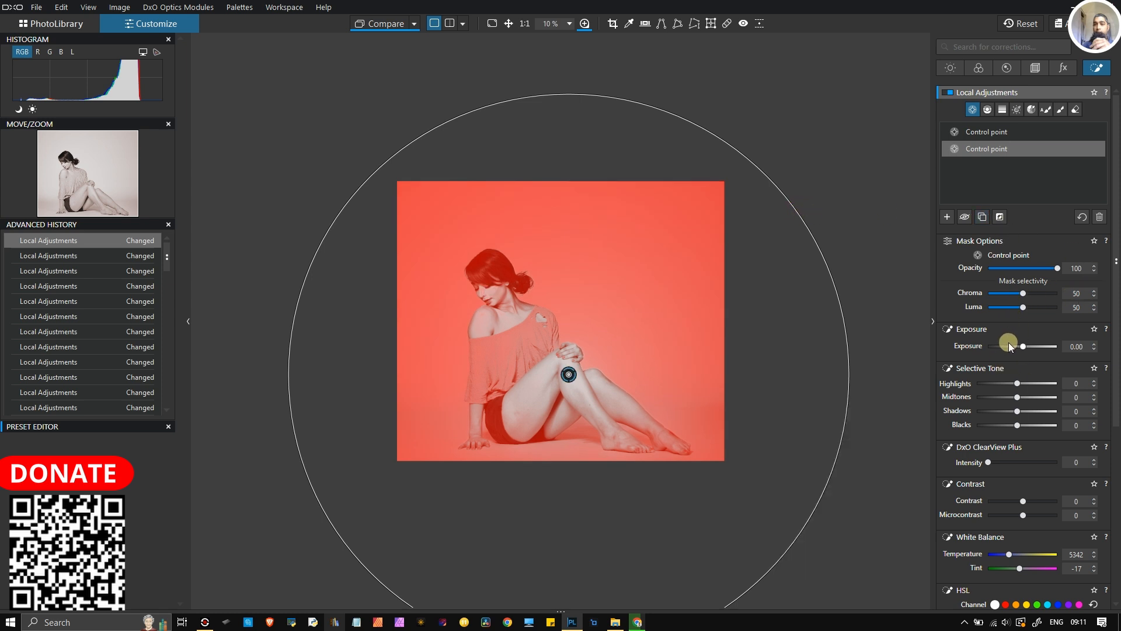
- Set the inverted mask's Exposure to -1.85, Shadows to -25 and Blacks to -13, checking its coverage with the mask overlay
{"action": "left_click_drag", "start_coordinate": [1021, 349], "coordinate": [1007, 349]}
{"action": "mouse_move", "coordinate": [1063, 146]}
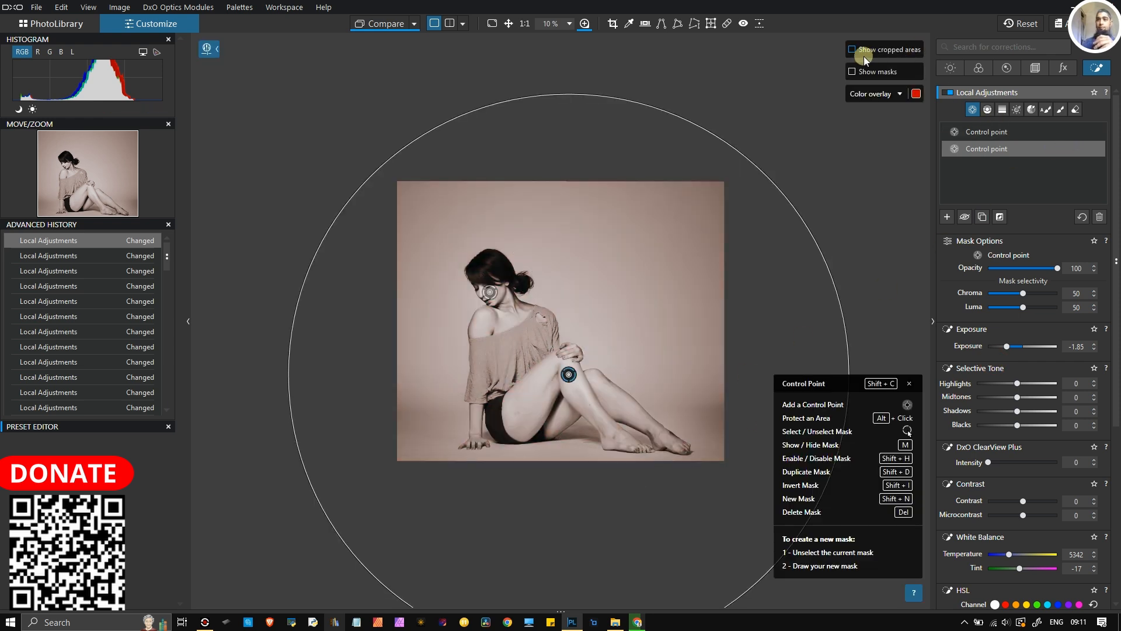
{"action": "left_click", "coordinate": [851, 71]}
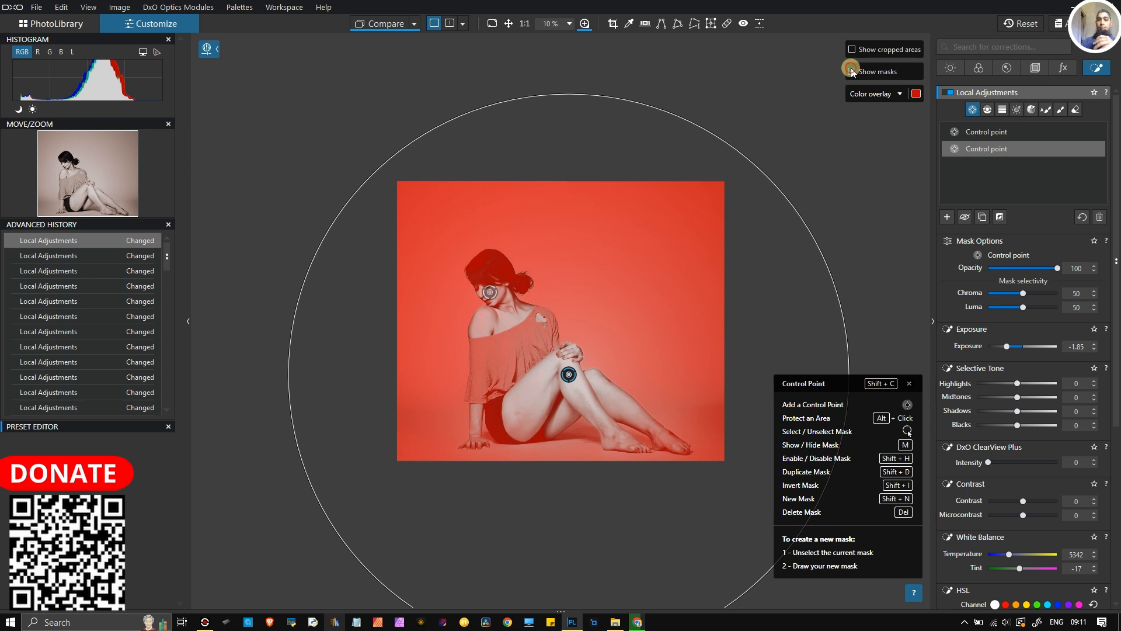
{"action": "left_click", "coordinate": [851, 71]}
{"action": "left_click", "coordinate": [947, 94]}
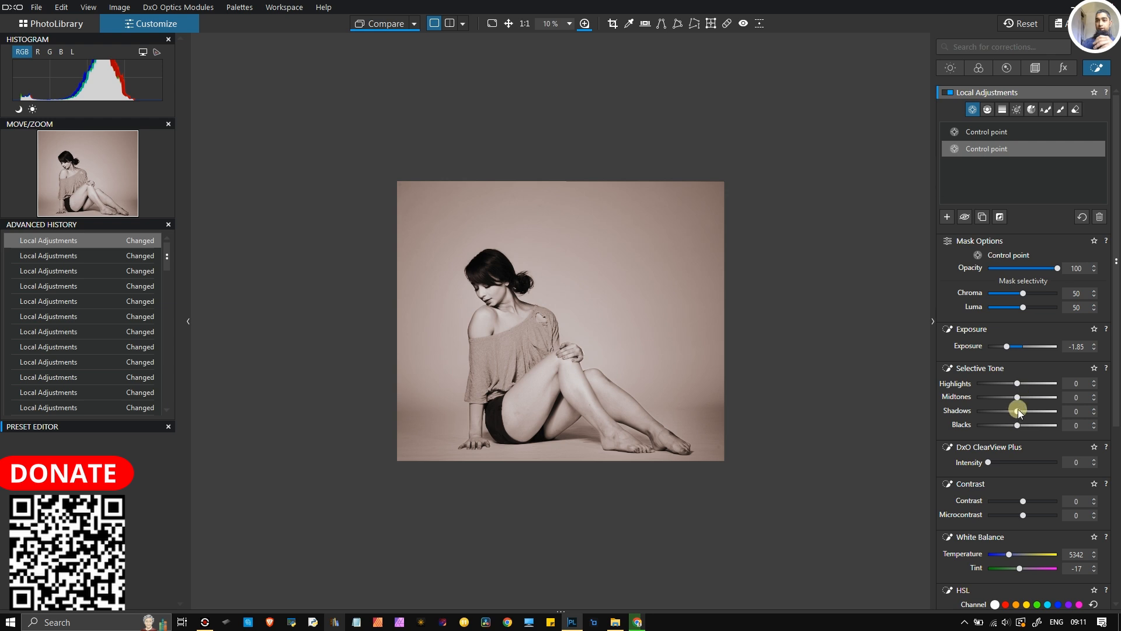
{"action": "left_click_drag", "start_coordinate": [1013, 412], "coordinate": [1007, 410]}
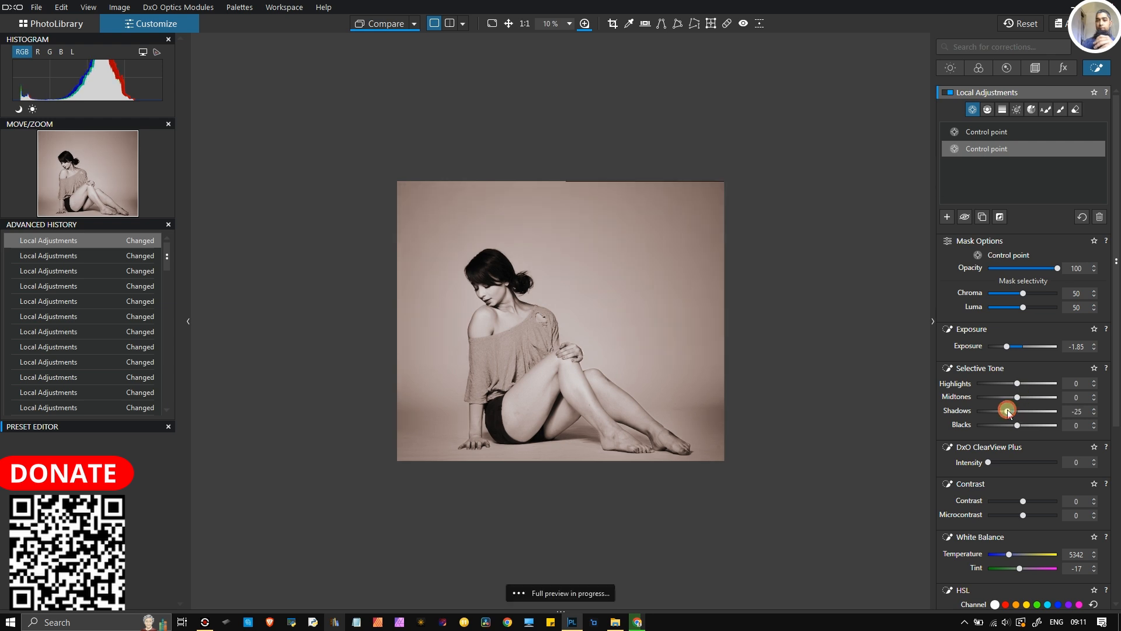
{"action": "mouse_move", "coordinate": [1010, 411]}
{"action": "left_mouse_down"}
{"action": "mouse_move", "coordinate": [1030, 430]}
{"action": "mouse_move", "coordinate": [1011, 425]}
{"action": "left_mouse_up"}
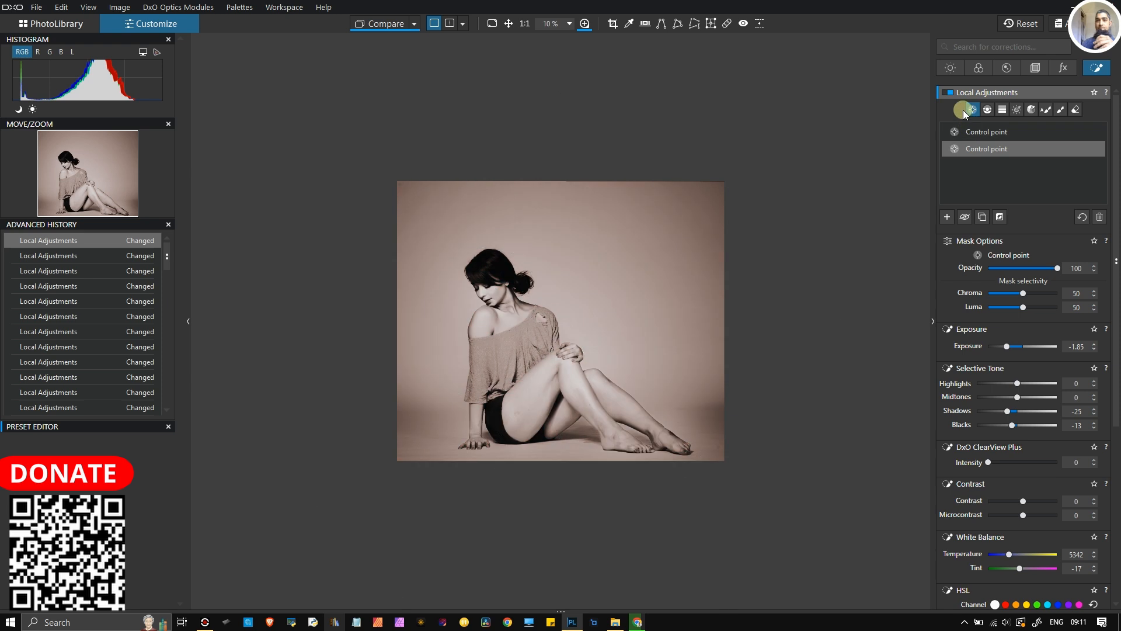
- Set the photo's global Exposure correction to 0.48 and inspect the portrait and the remaining light corrections
{"action": "left_click", "coordinate": [949, 72]}
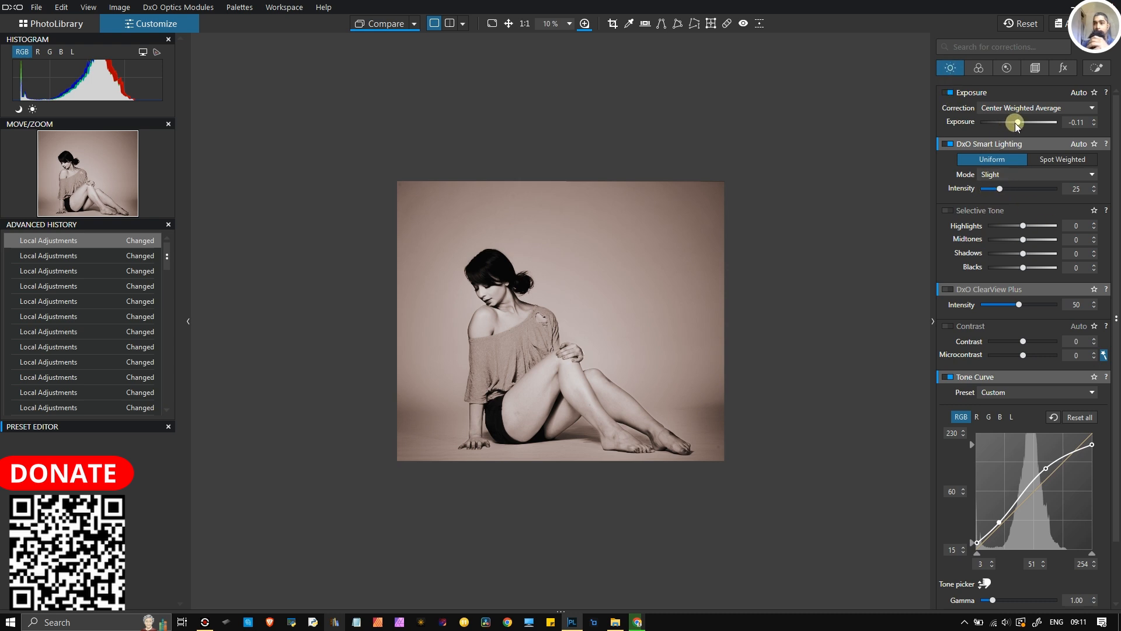
{"action": "left_click_drag", "start_coordinate": [1016, 124], "coordinate": [1024, 130]}
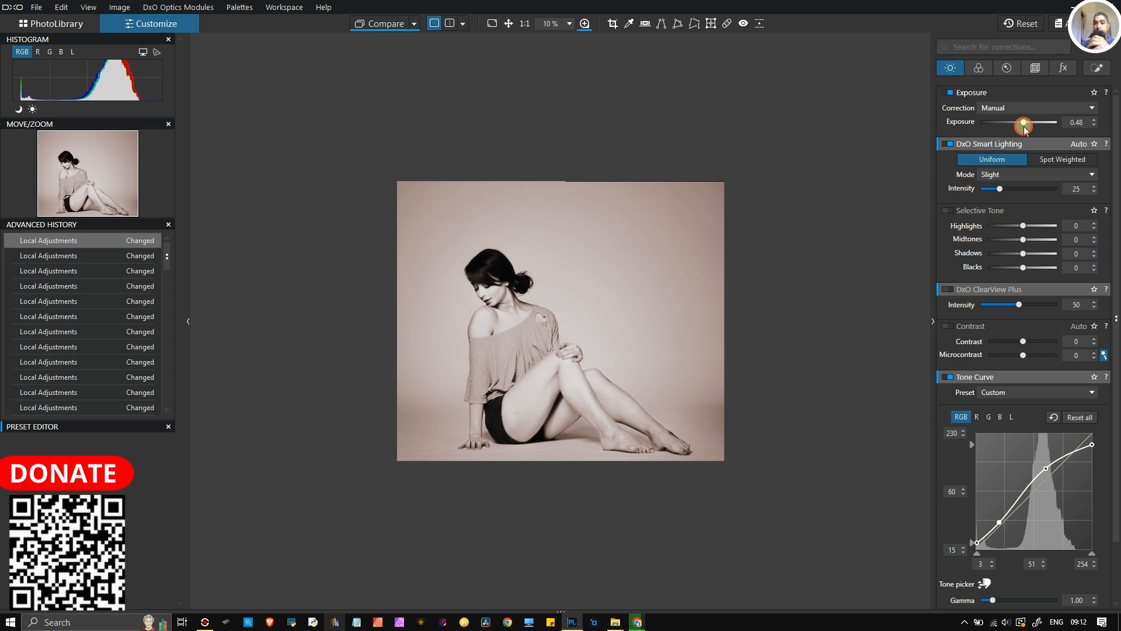
{"action": "scroll", "coordinate": [548, 343], "scroll_direction": "up", "scroll_amount": 2}
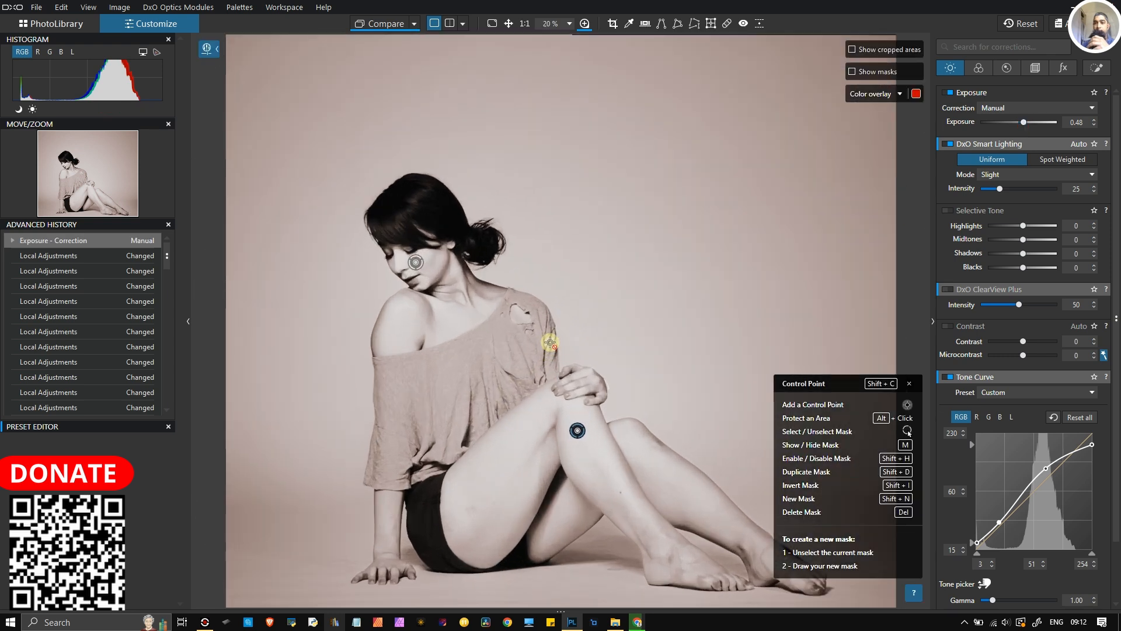
{"action": "scroll", "coordinate": [955, 245], "scroll_direction": "down", "scroll_amount": 3}
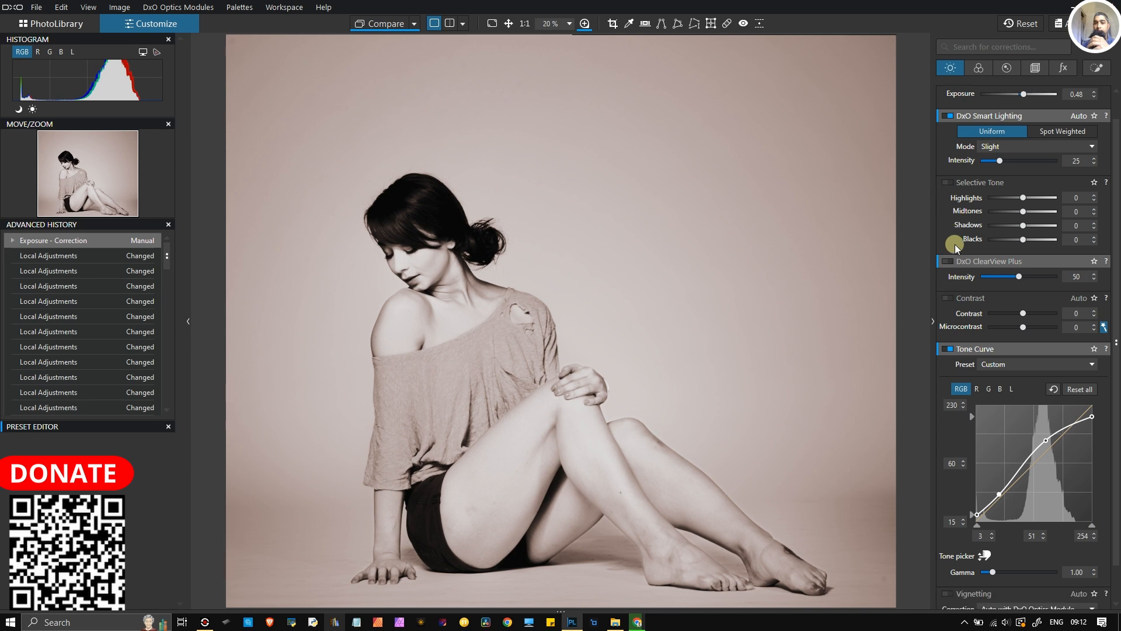
{"action": "key", "text": "shift+c"}
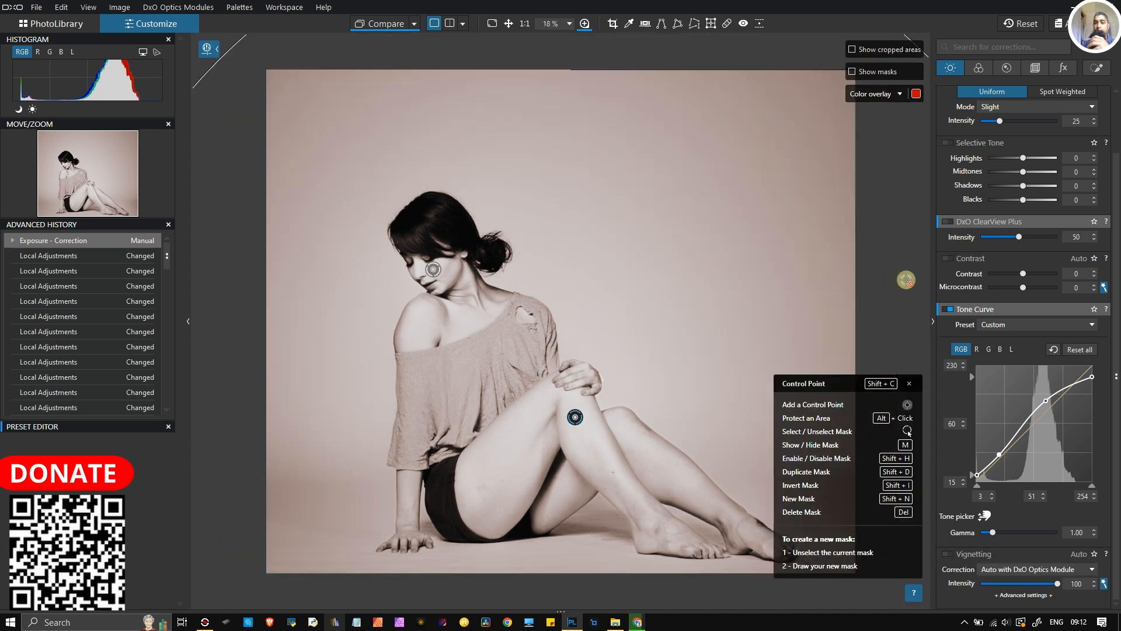